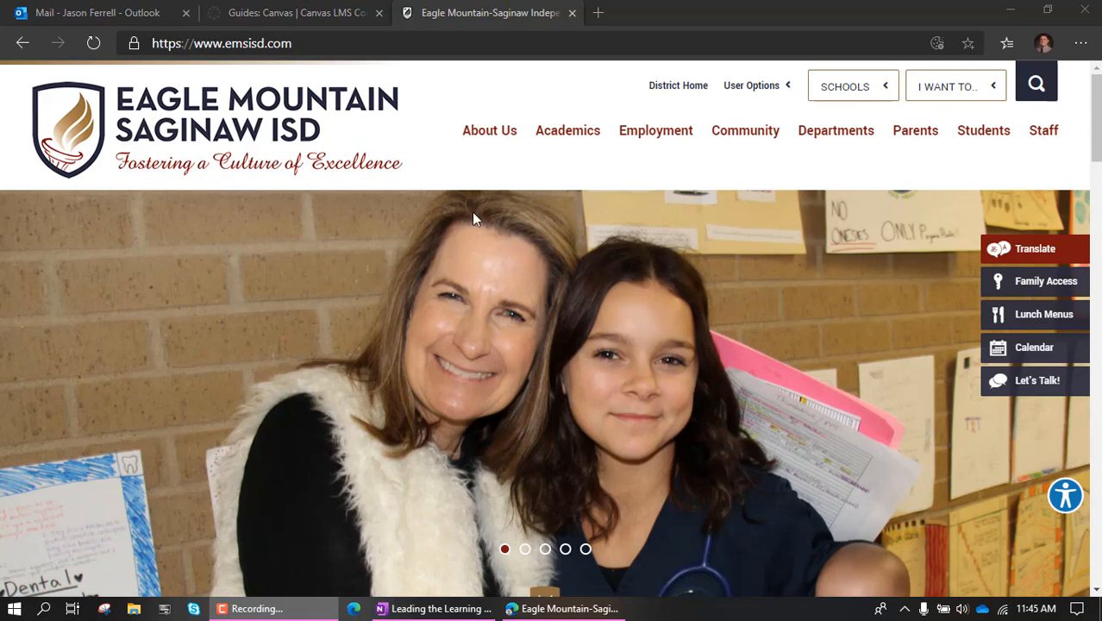
Go to sso.ems-isd.net and log in to the Single Sign-On Portal with the saved credentials
left_click(400, 47)
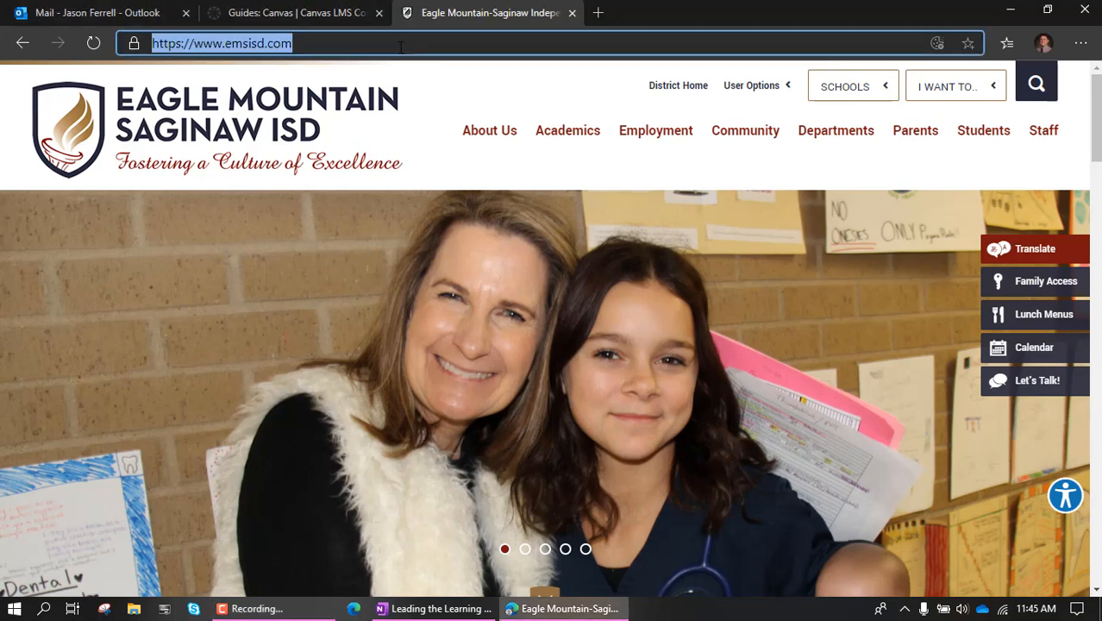
type("ww")
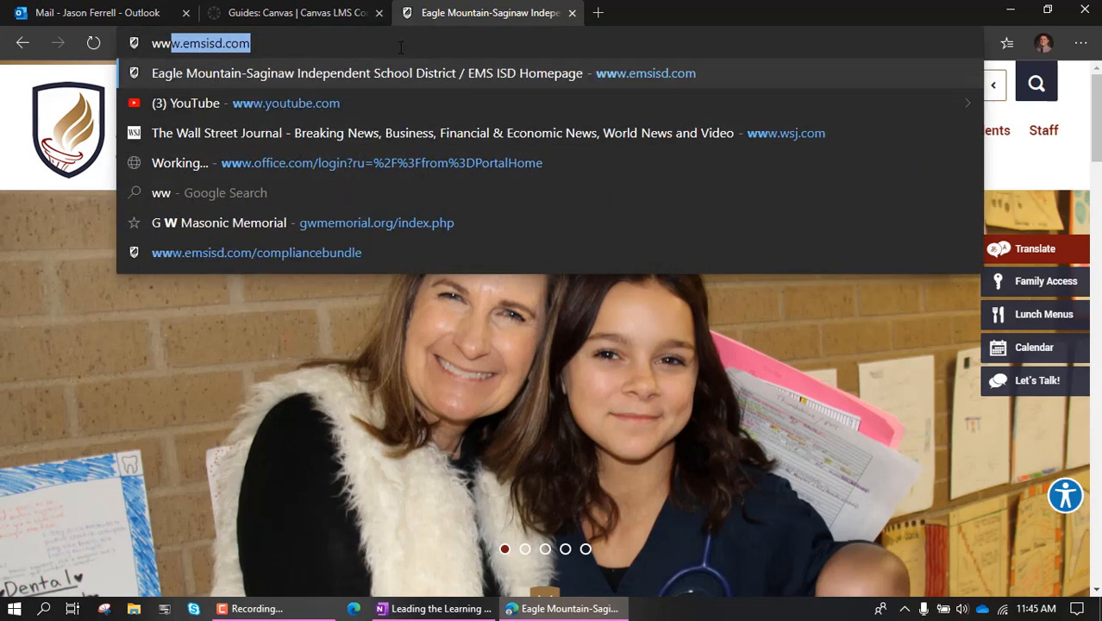
key("BackSpace")
key("BackSpace")
key("BackSpace")
type("sso.ems")
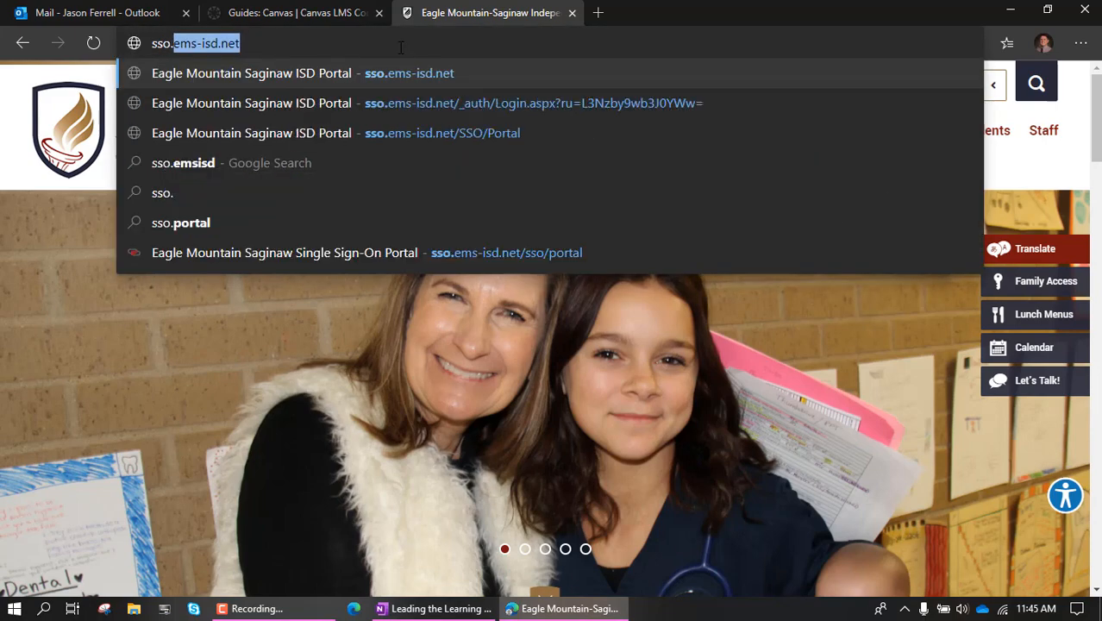
type("-isd.net")
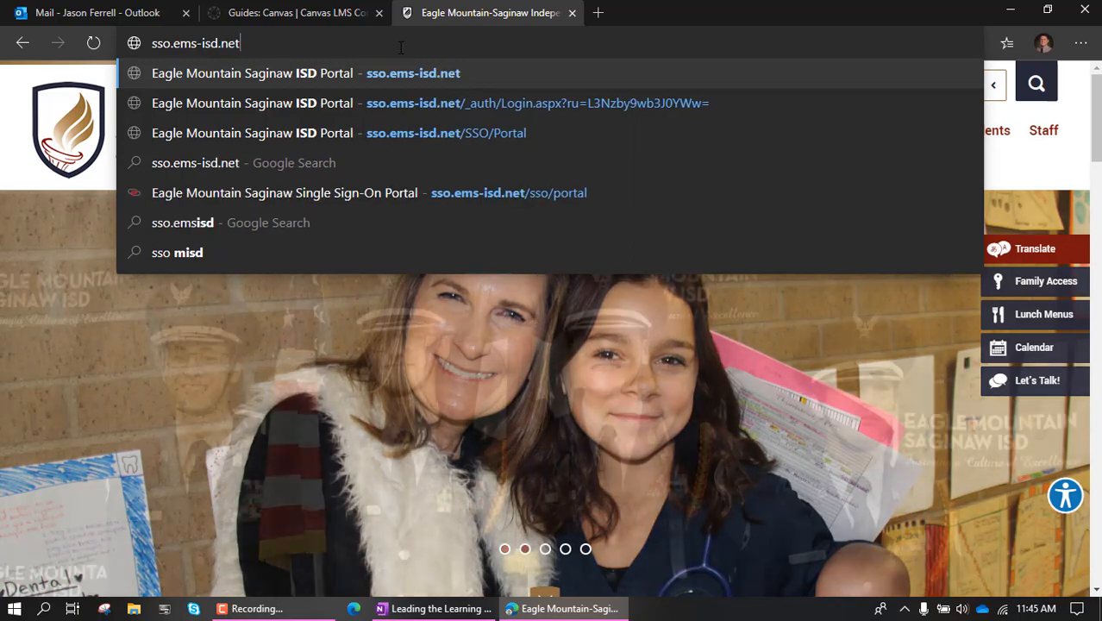
key("Return")
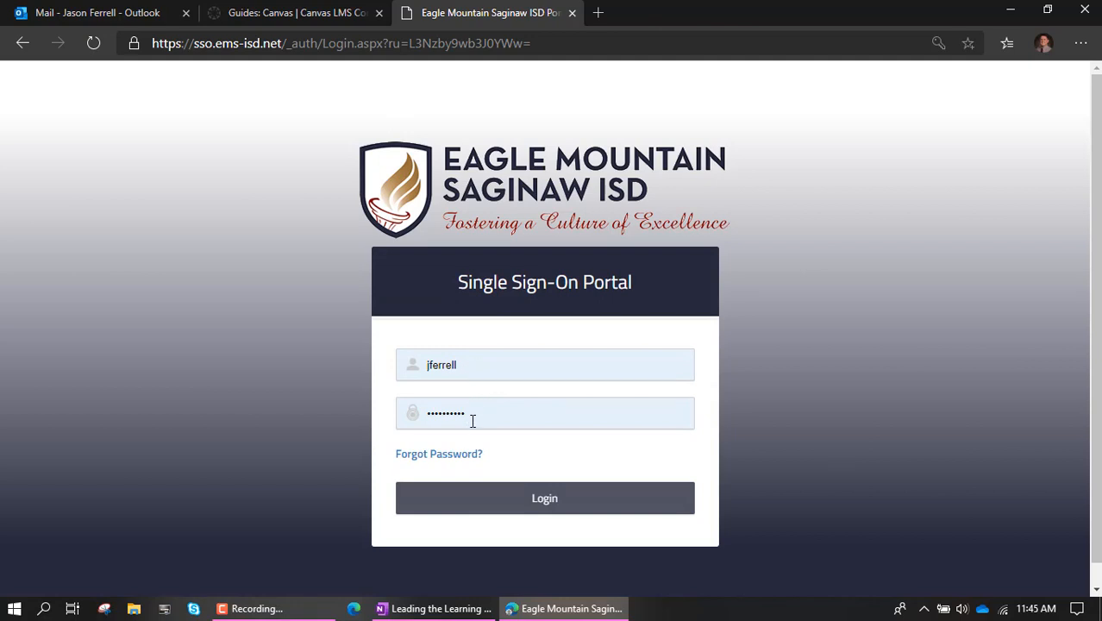
left_click(536, 499)
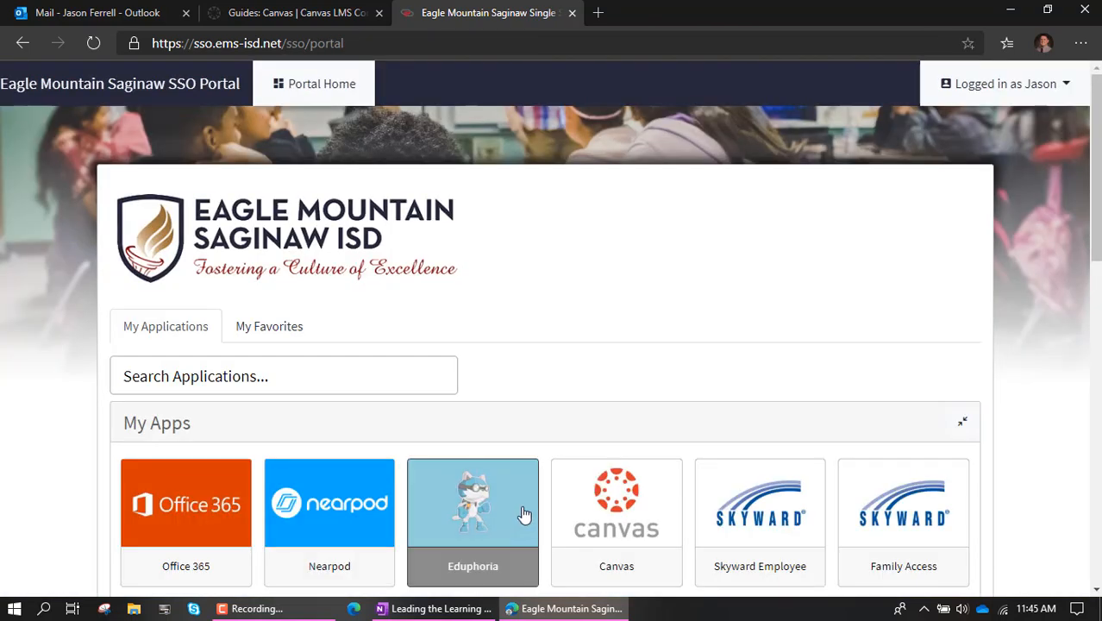
Launch Canvas from the portal's My Apps and enter the Sandbox course
scroll(553, 447, "down", 1)
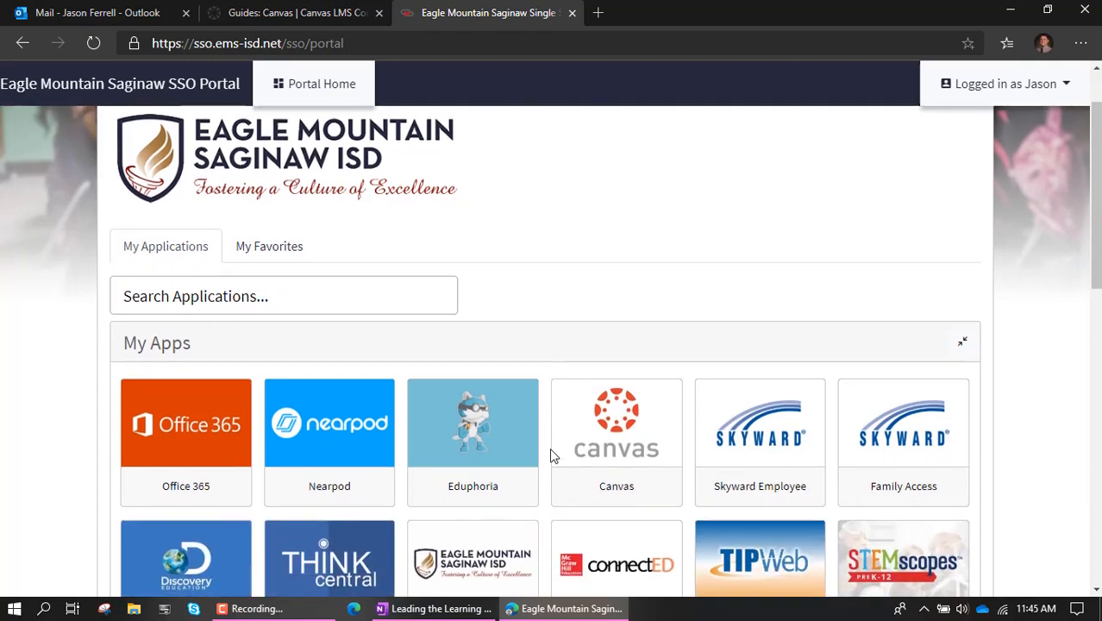
left_click(610, 438)
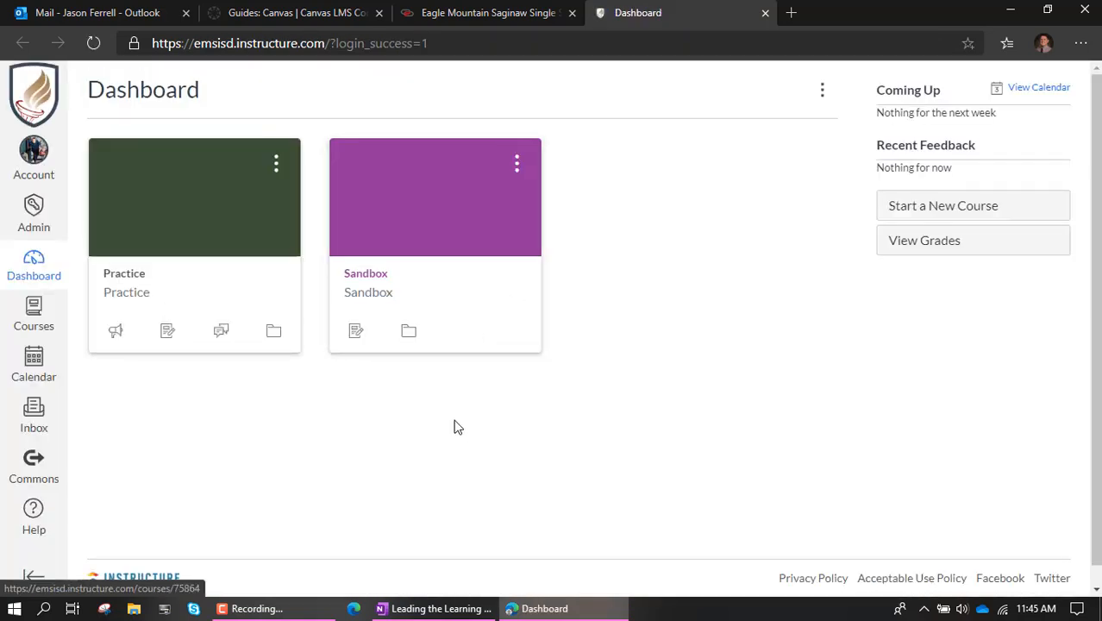
left_click(360, 276)
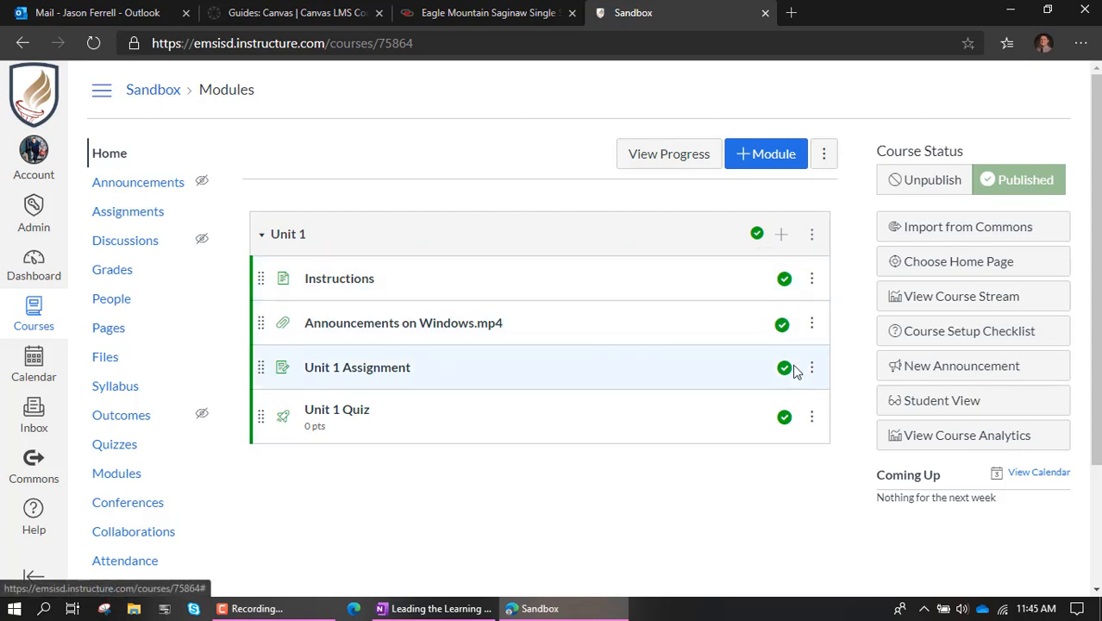
Start sharing the whole Unit 1 module of the Sandbox course to Commons
left_click(812, 285)
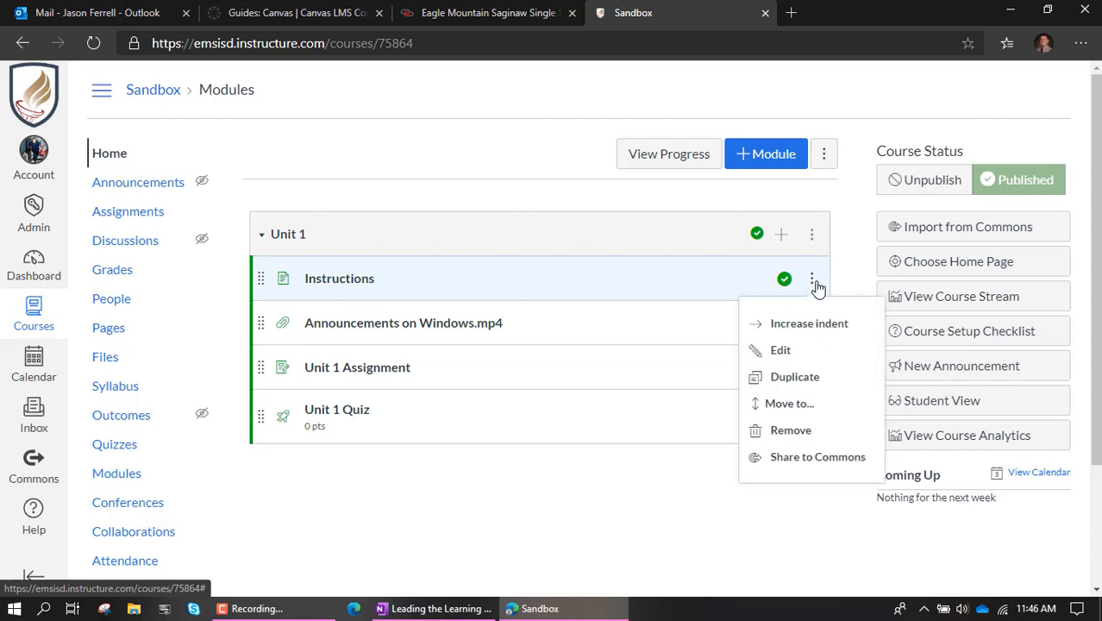
left_click(758, 491)
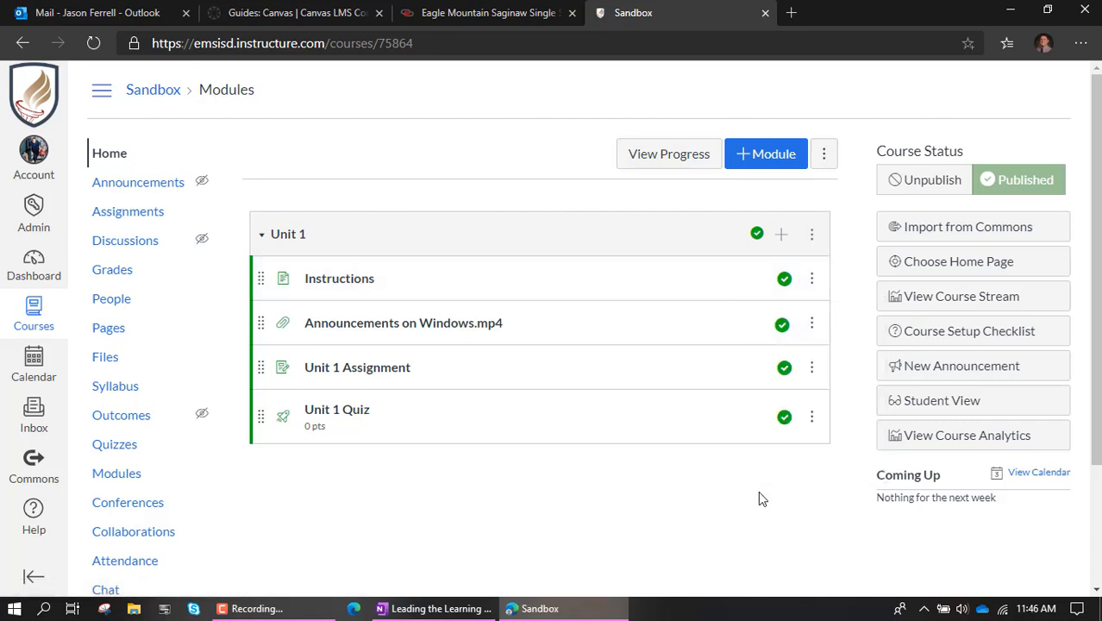
left_click(811, 239)
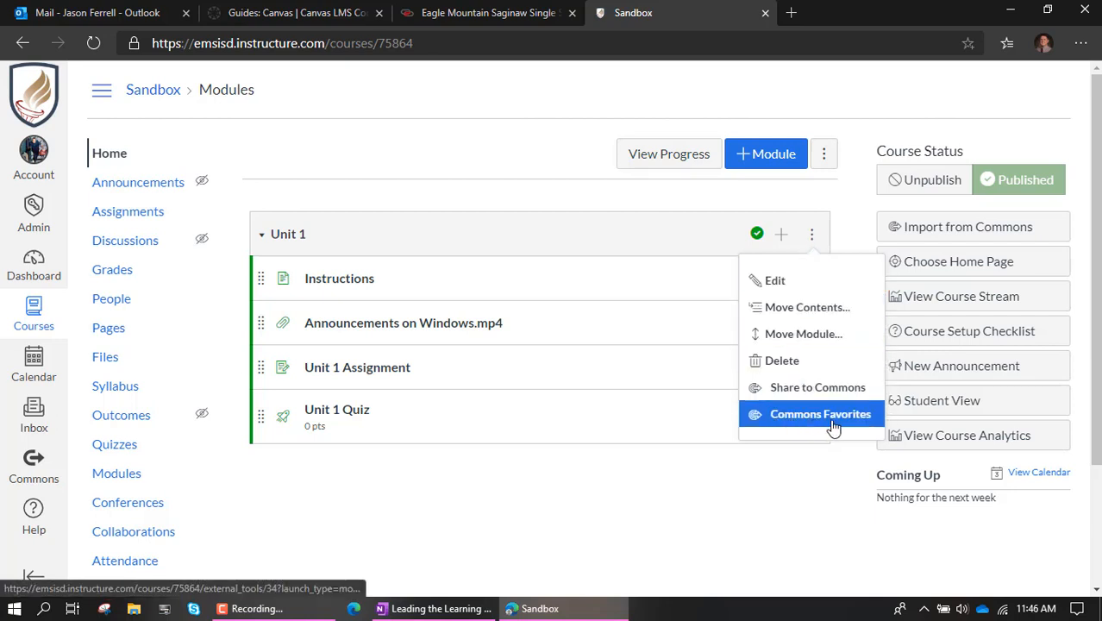
left_click(778, 397)
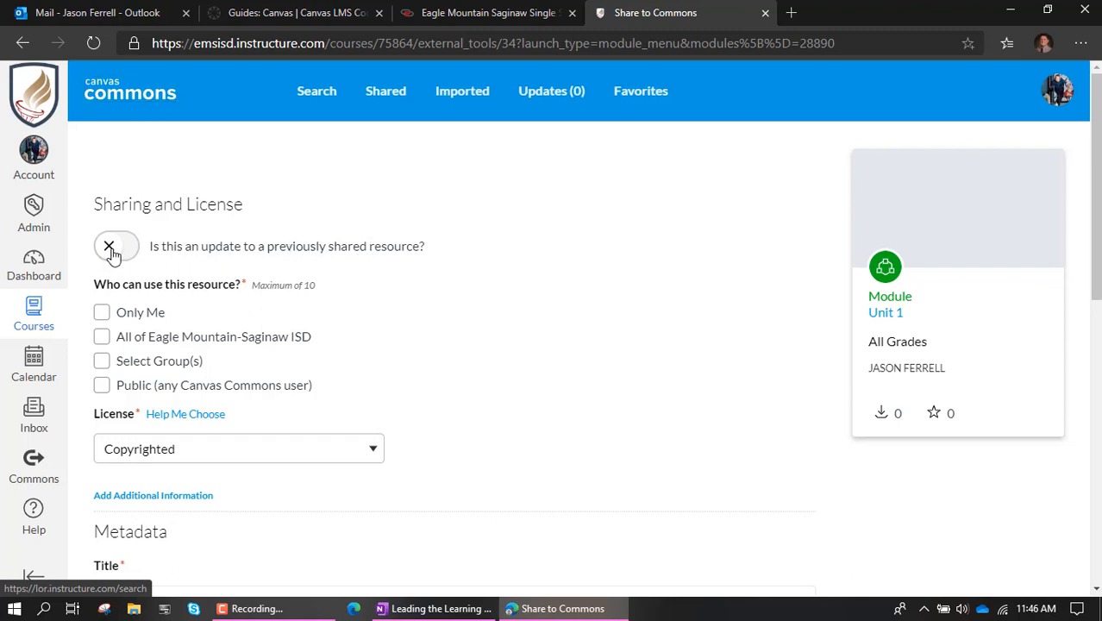
Keep the share as a new resource, not an update, and make it available to All of Eagle Mountain-Saginaw ISD
left_click(112, 250)
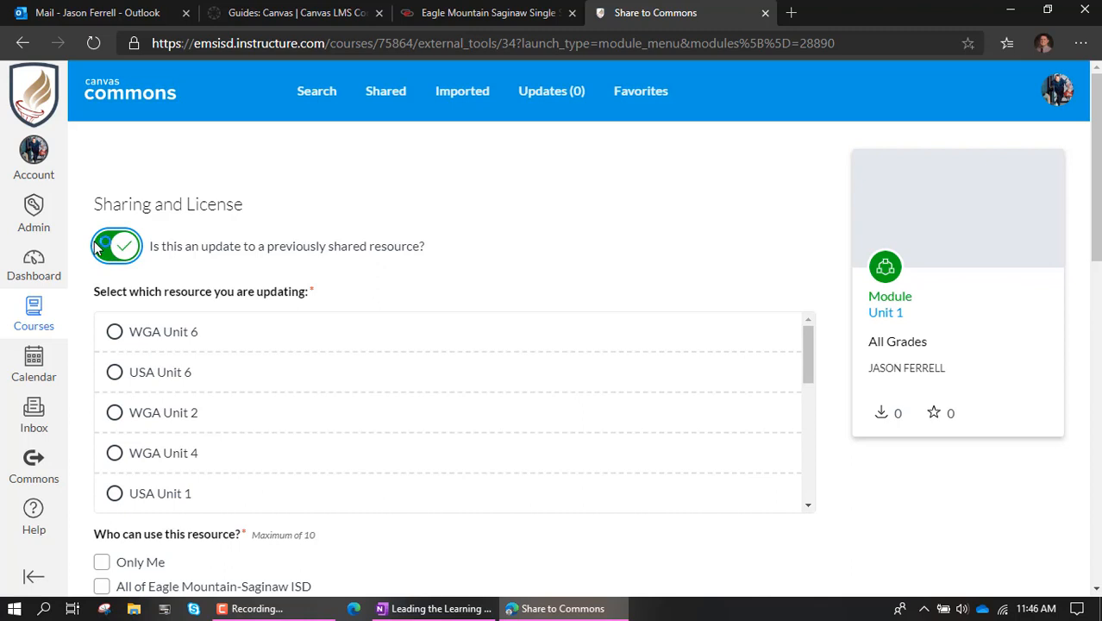
left_click(116, 254)
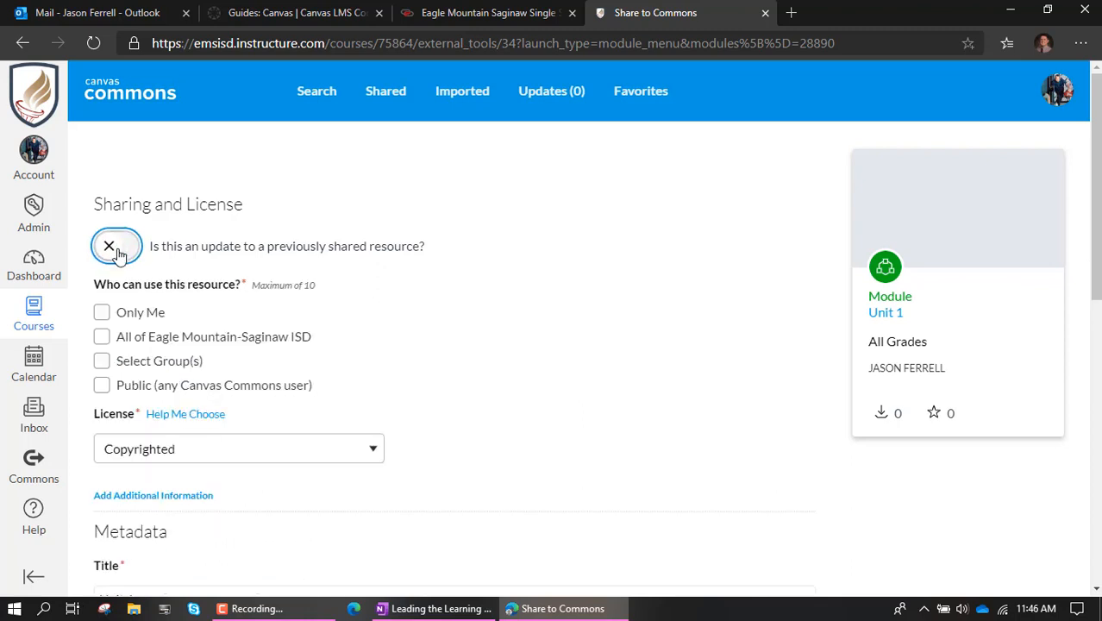
left_click(106, 339)
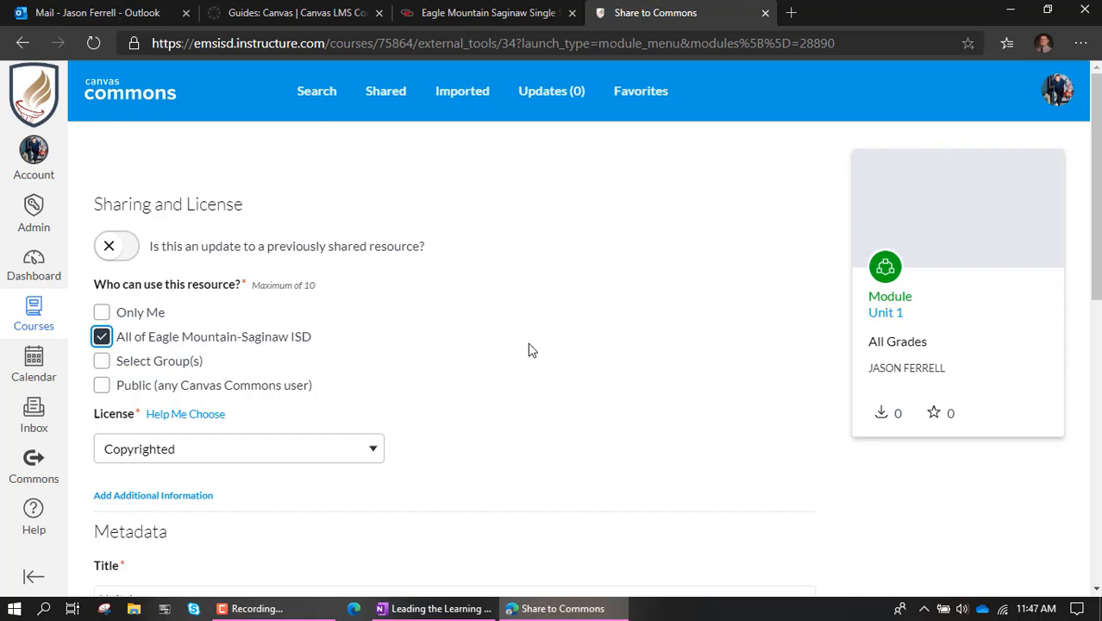
Extend the resource title to "BHS US History Unit 1"
scroll(318, 383, "down", 2)
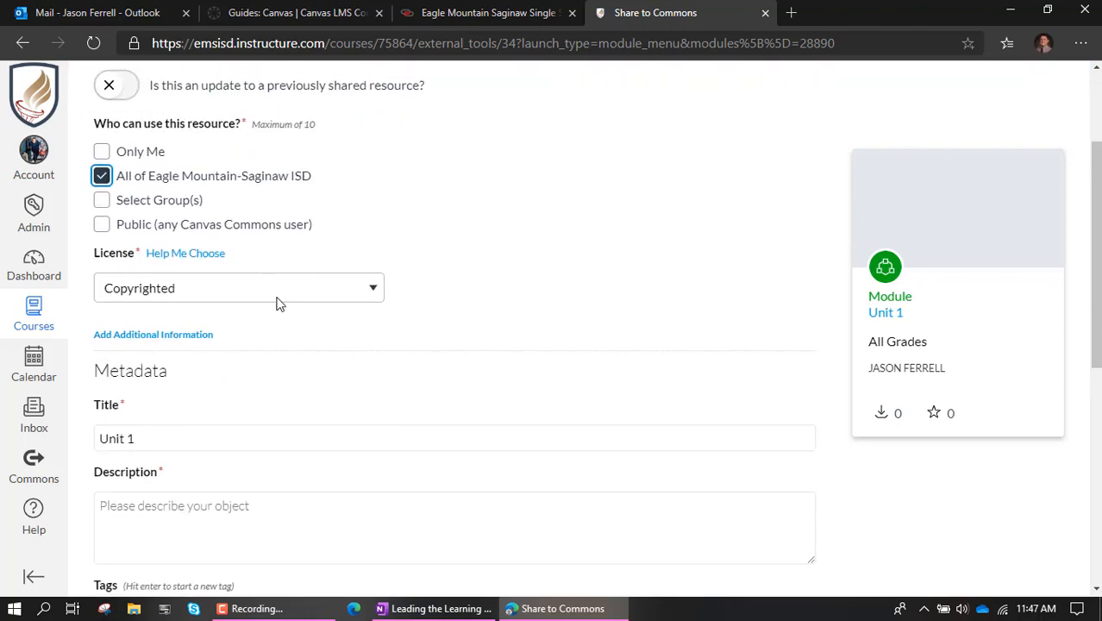
scroll(375, 298, "down", 1)
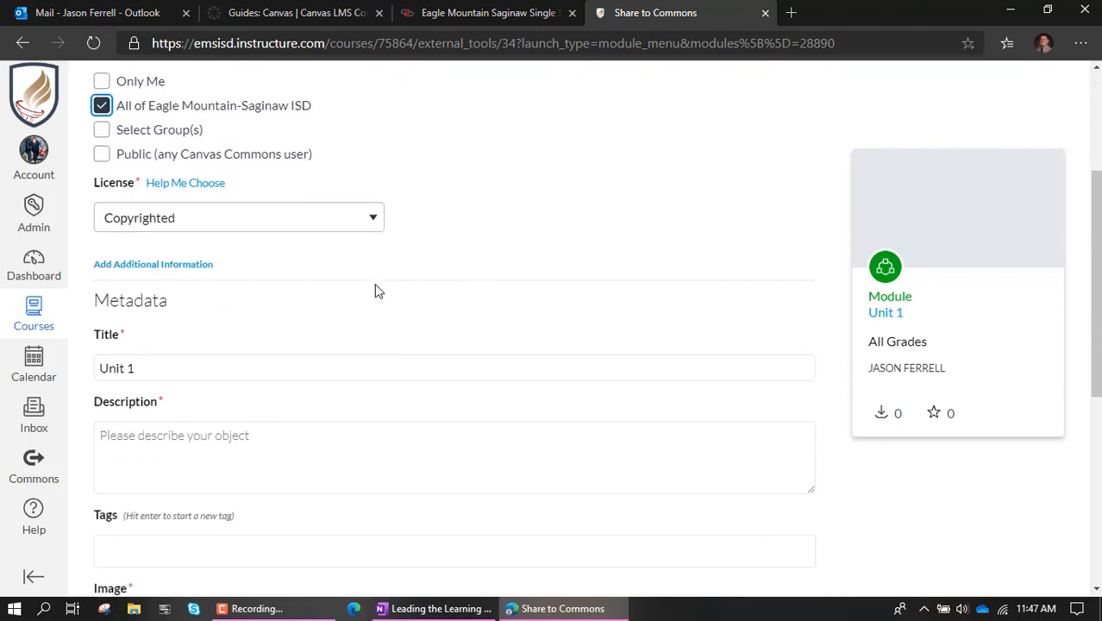
left_click(319, 361)
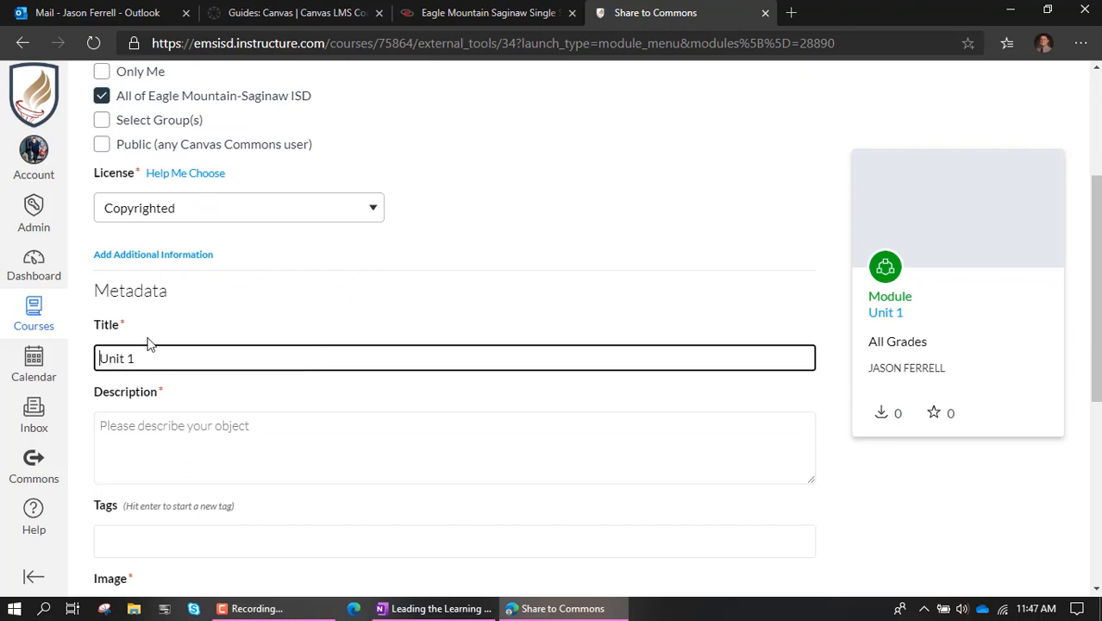
type("BHS ")
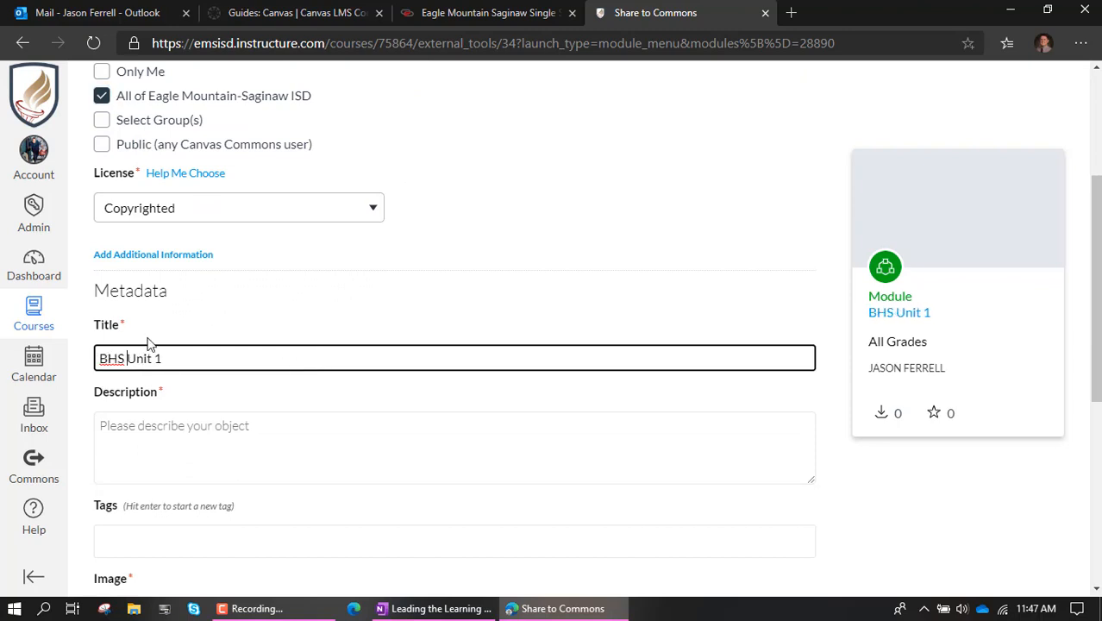
type("US History")
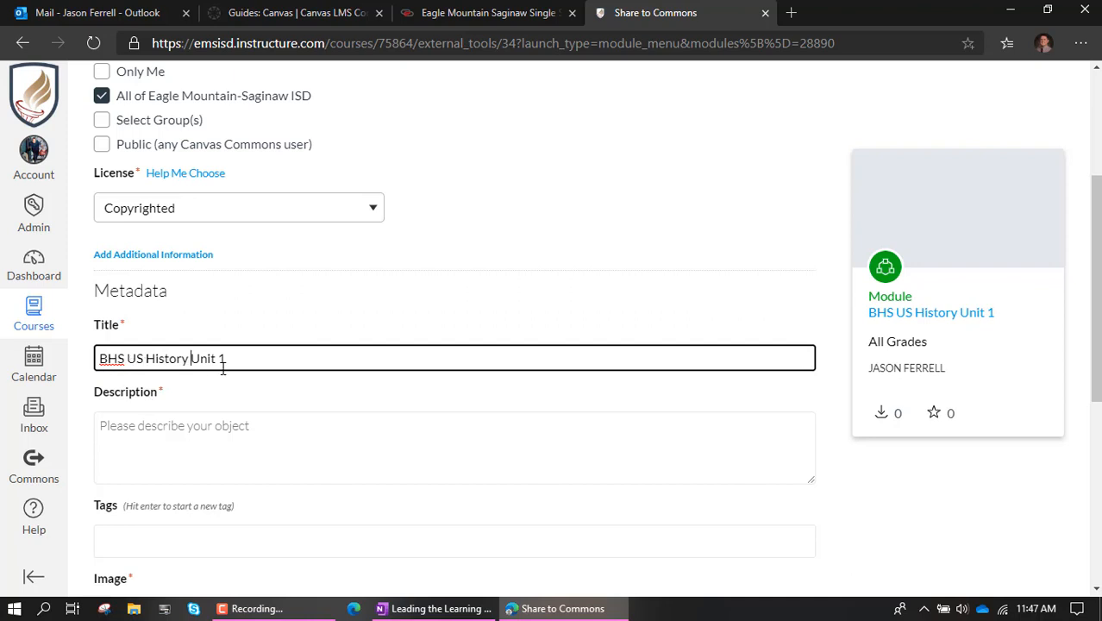
Fill in the resource description with "Boswell High aslkjdalsdkhhaf;sldk"
left_click(206, 446)
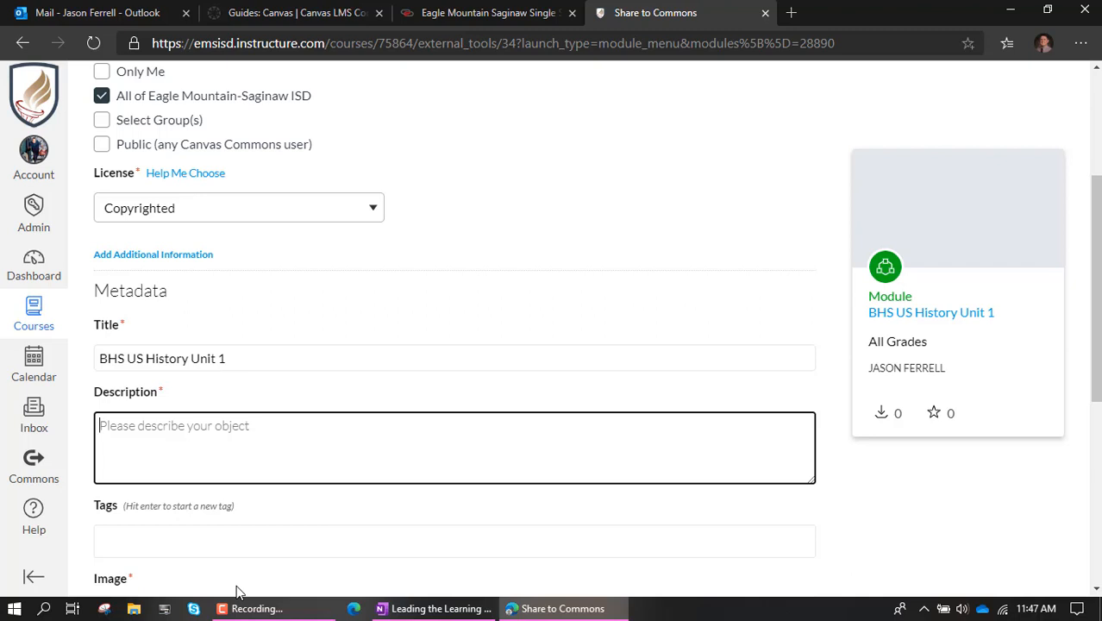
type("Boa")
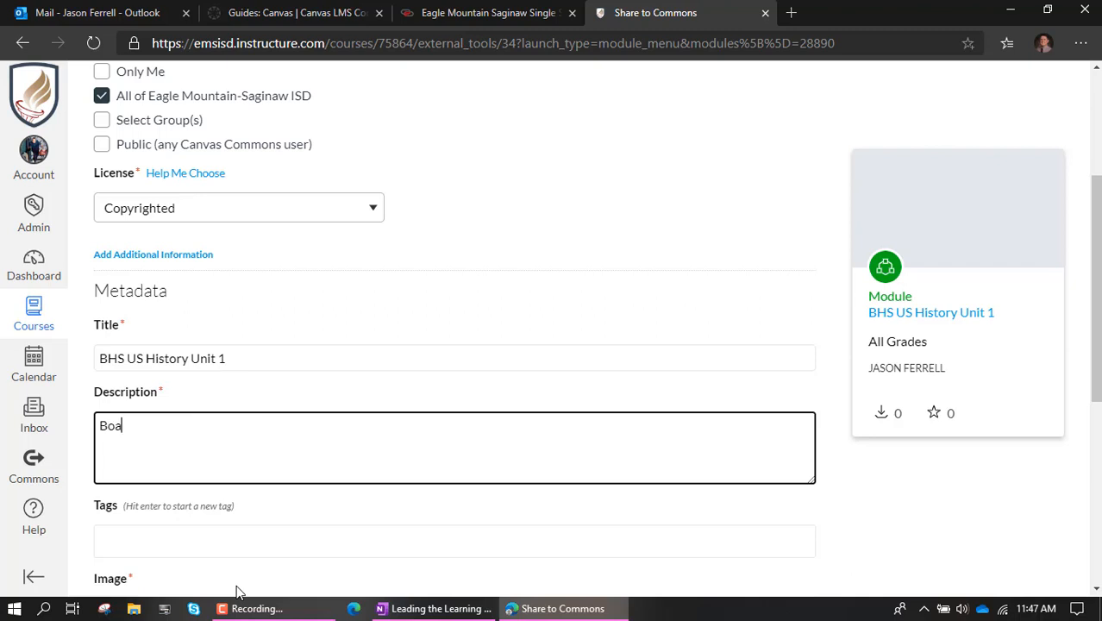
type("well High aslkjdalsdkhhaf;sldk")
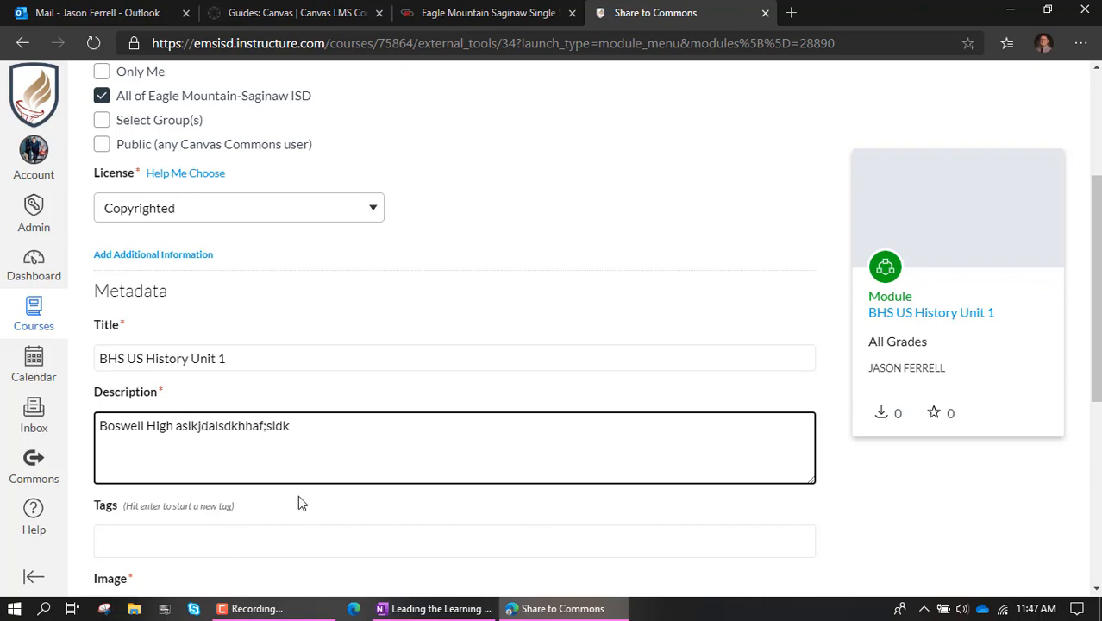
Add the tags "US History" and "Boswell" to the resource
scroll(285, 455, "down", 2)
left_click(274, 369)
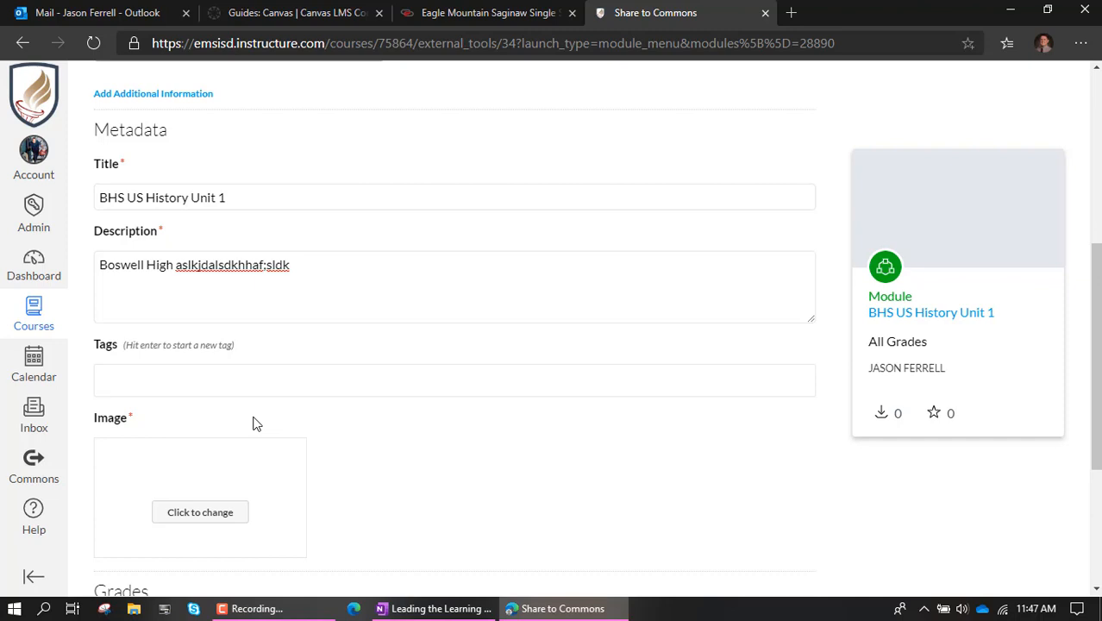
type("US History")
key("Return")
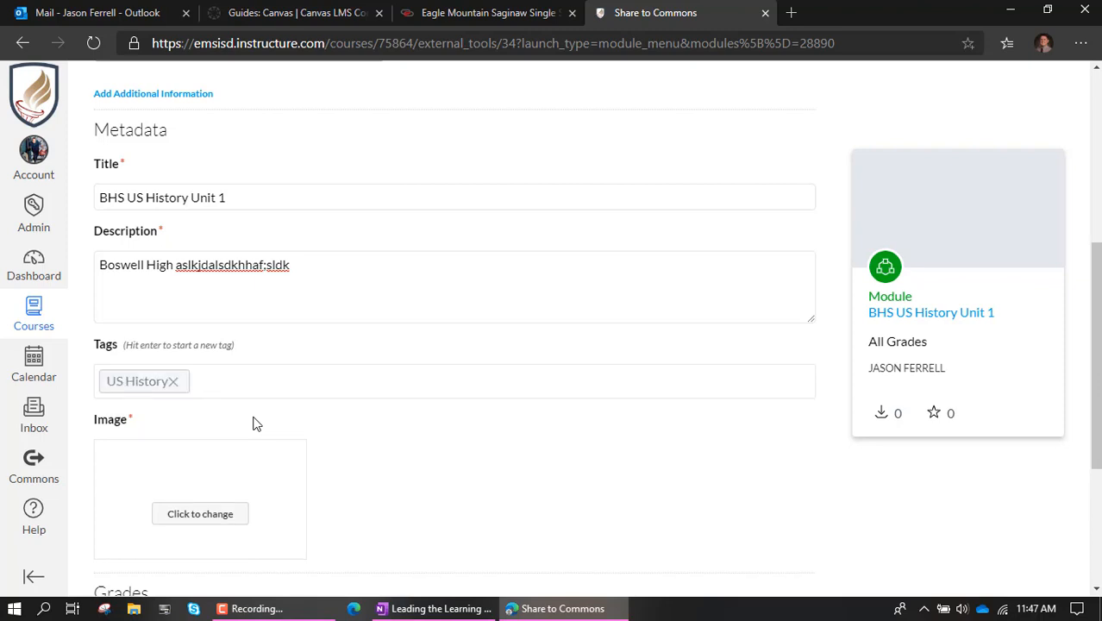
type("Boswell")
key("Return")
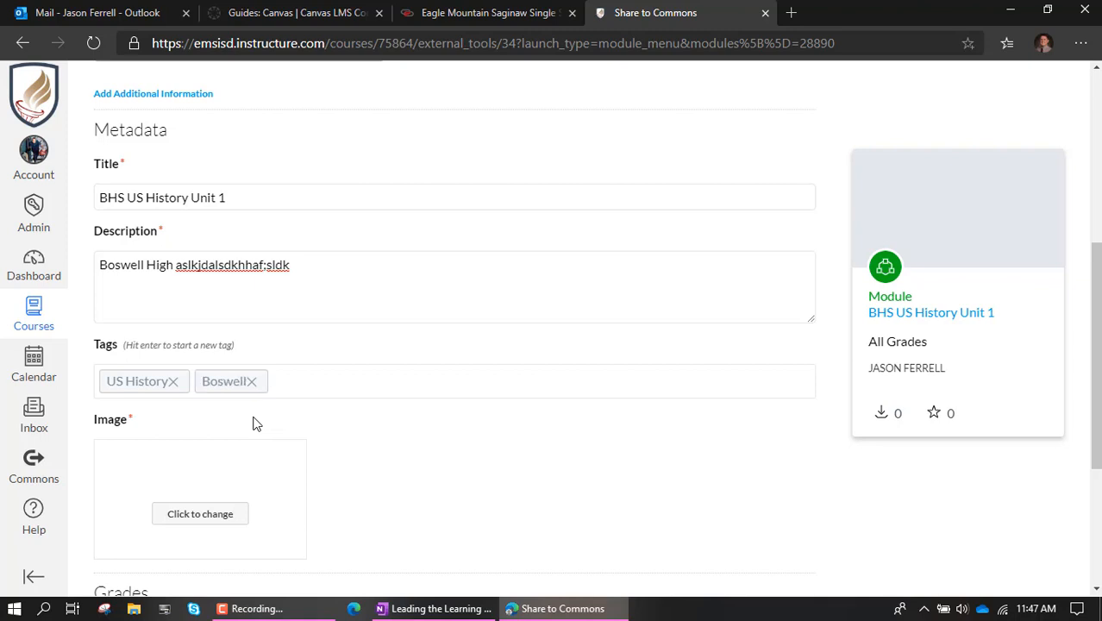
Set the resource image to the Unsplash US History photo of men in suits shaking hands
scroll(406, 401, "down", 3)
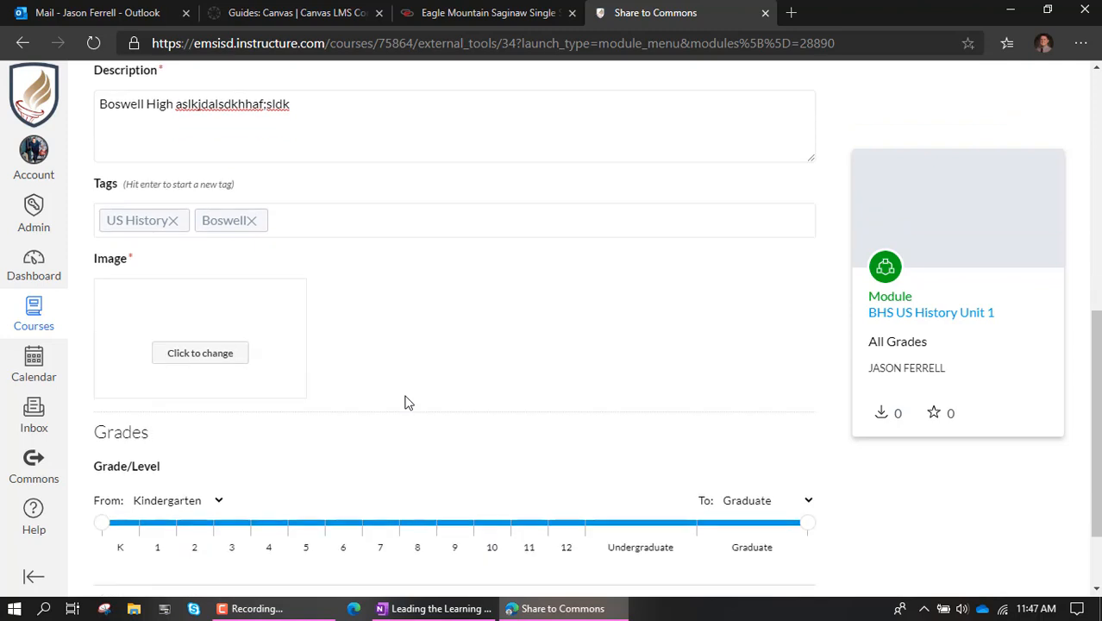
scroll(351, 315, "up", 1)
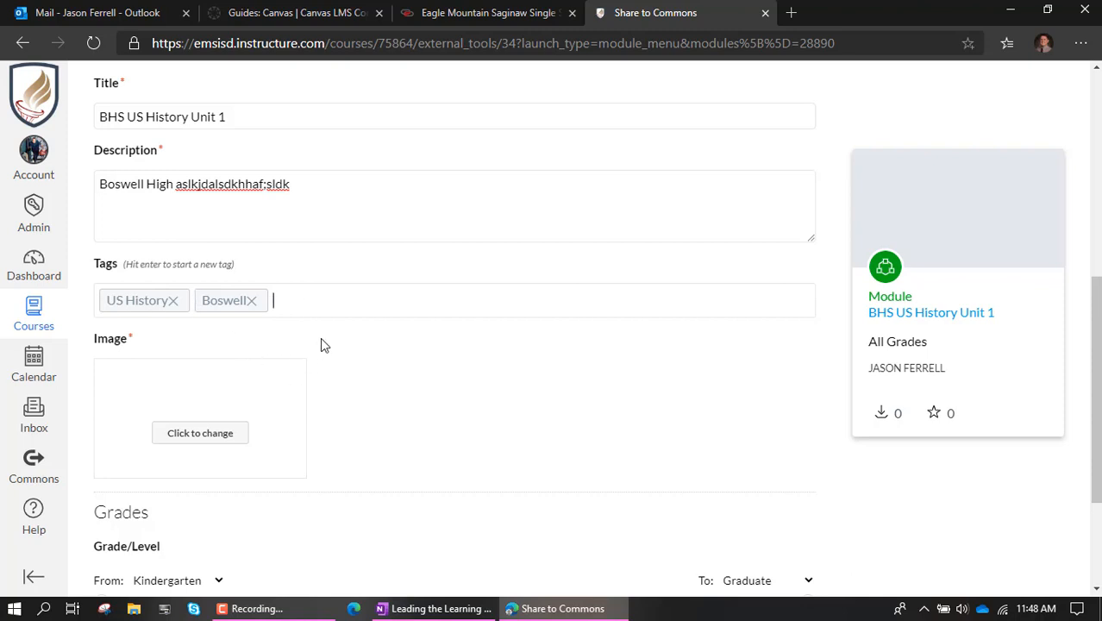
scroll(345, 393, "down", 1)
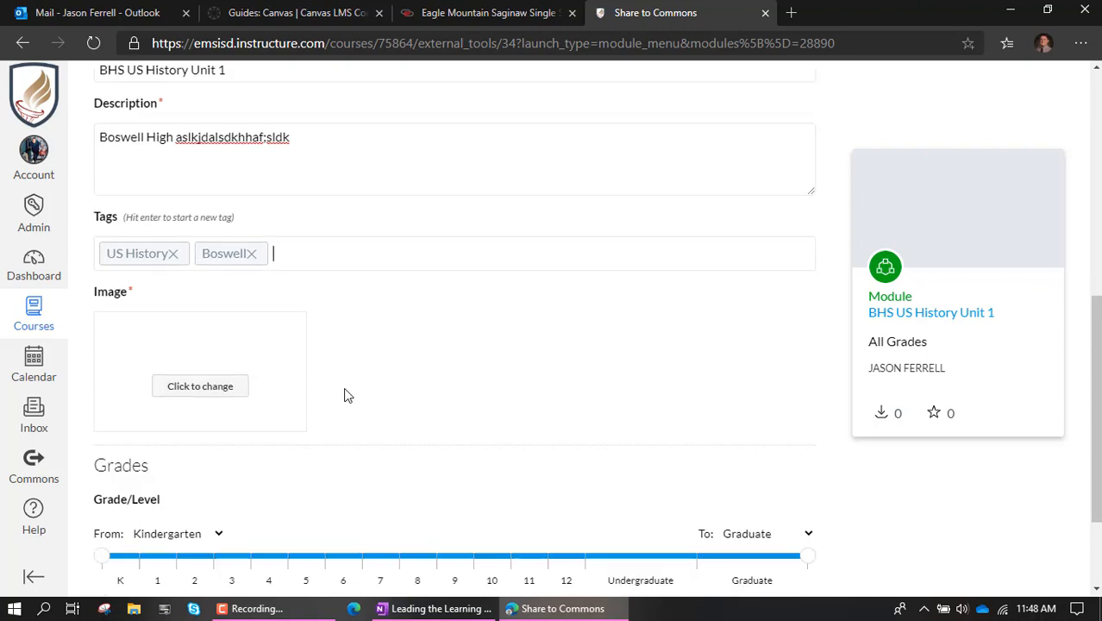
left_click(217, 364)
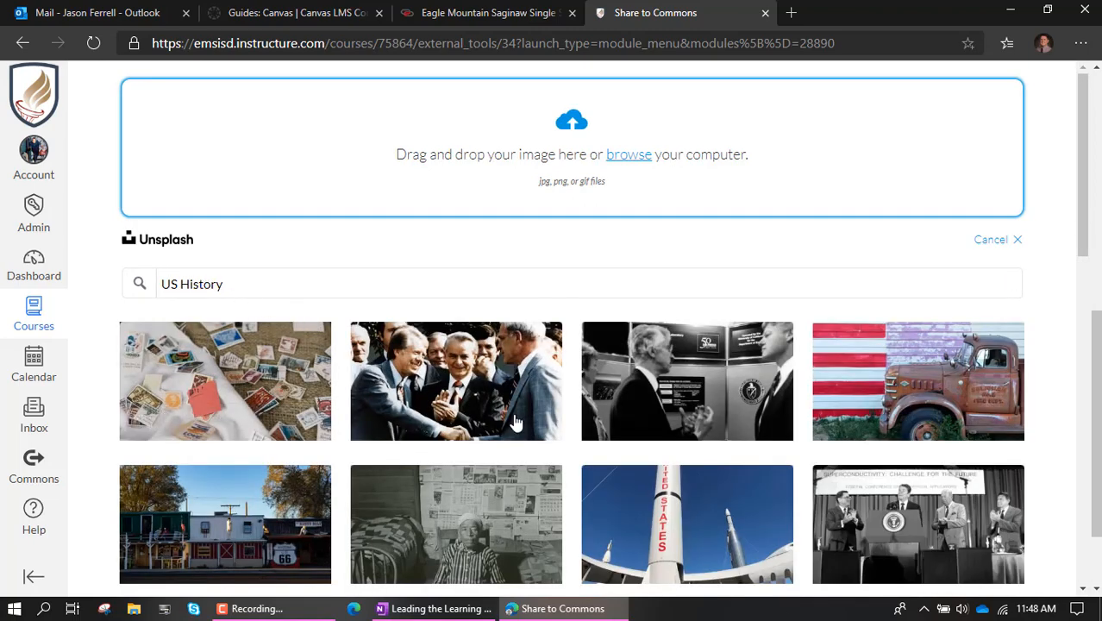
scroll(515, 423, "down", 2)
scroll(532, 511, "down", 2)
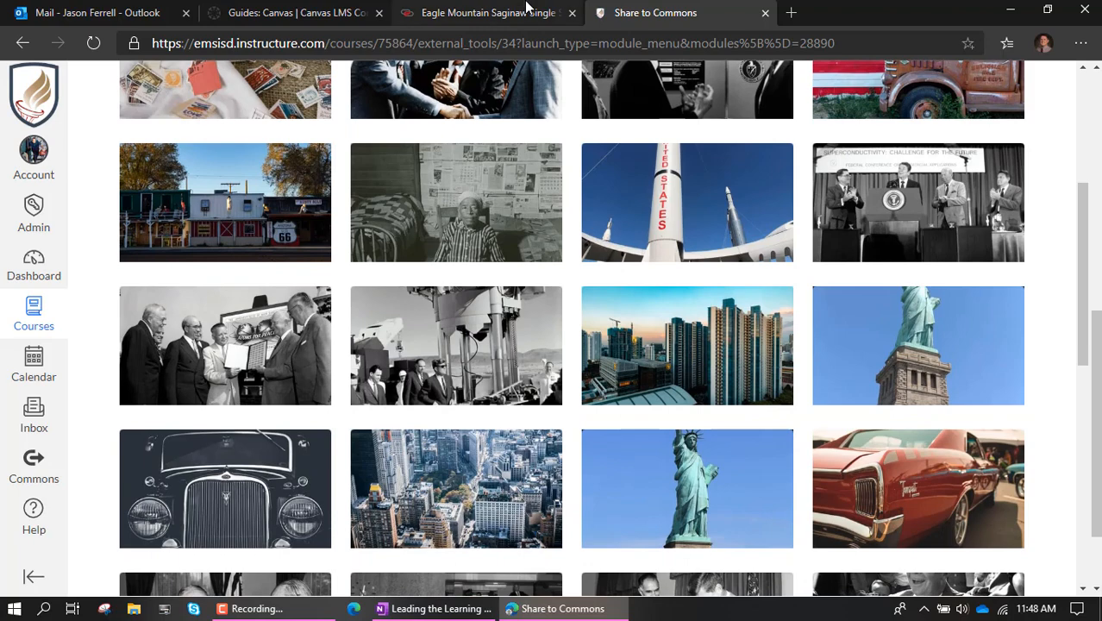
scroll(497, 147, "up", 5)
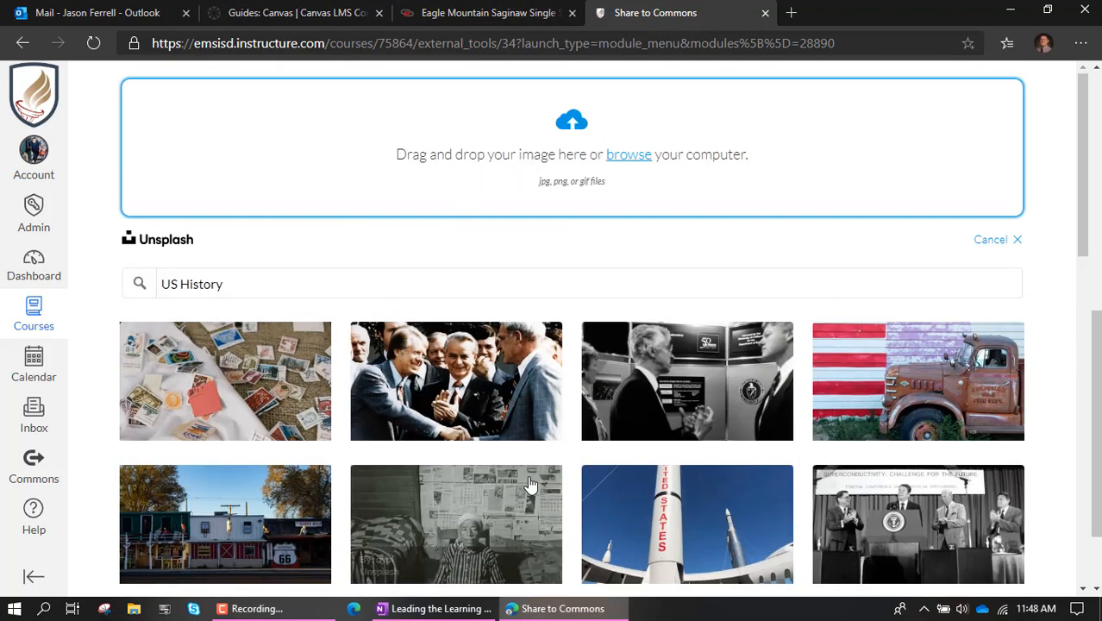
left_click(460, 376)
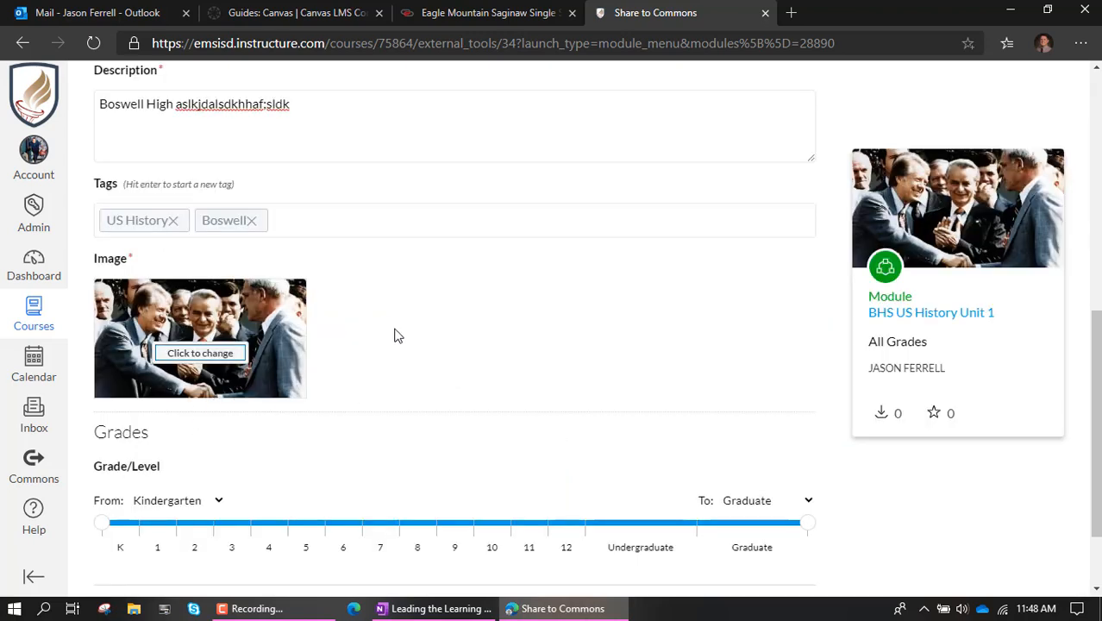
scroll(393, 332, "down", 2)
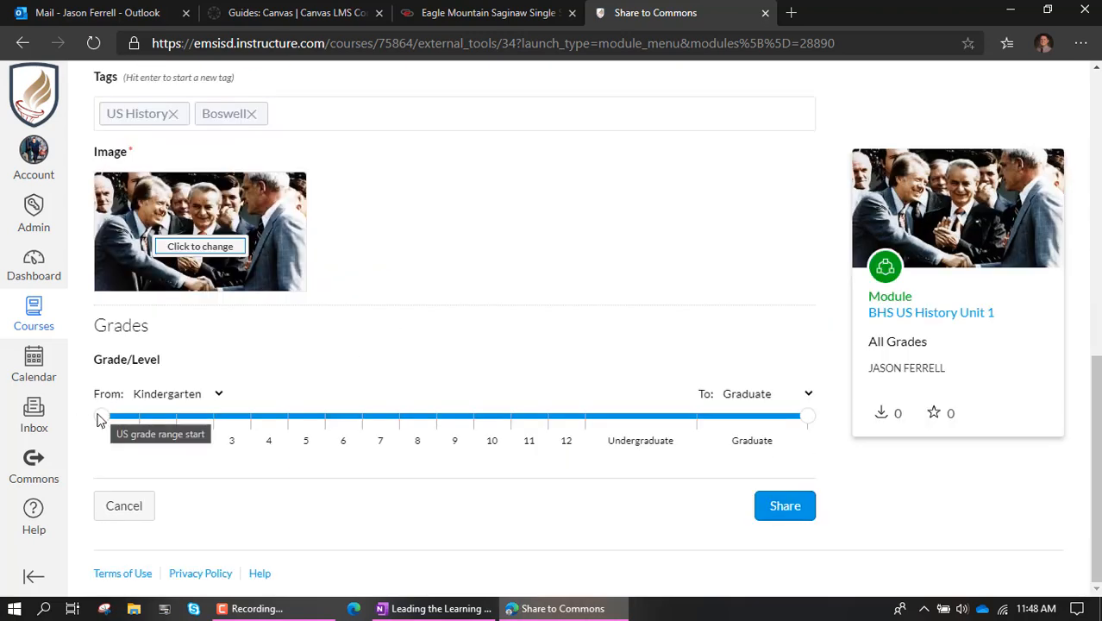
Set the resource's grade range to 11th grade only and share the module to Commons
left_click_drag(99, 419, 434, 433)
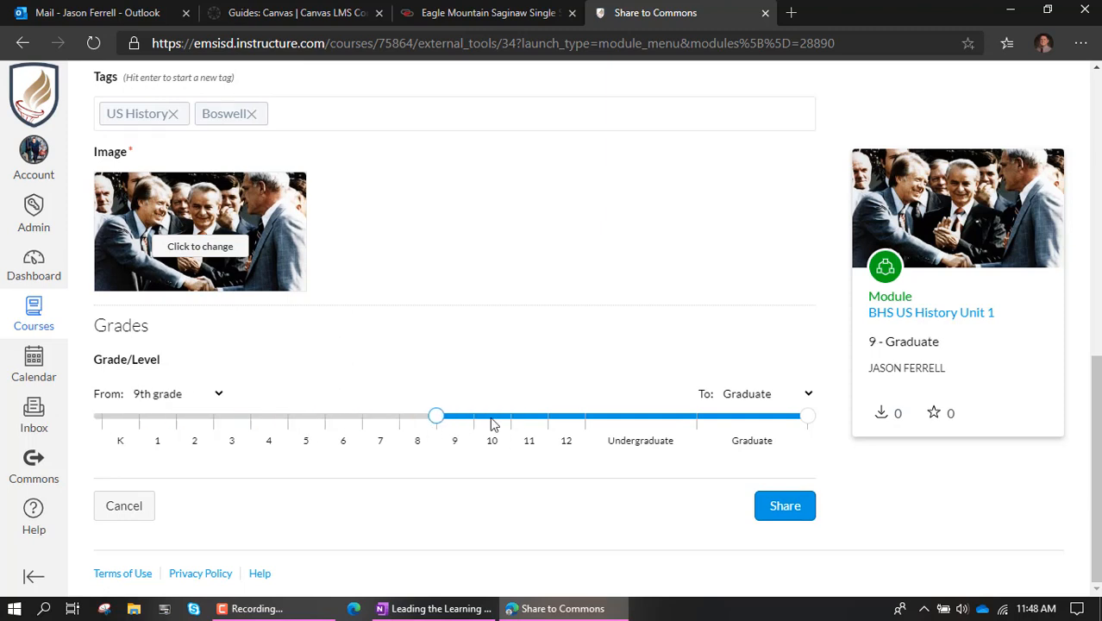
left_click_drag(805, 419, 607, 431)
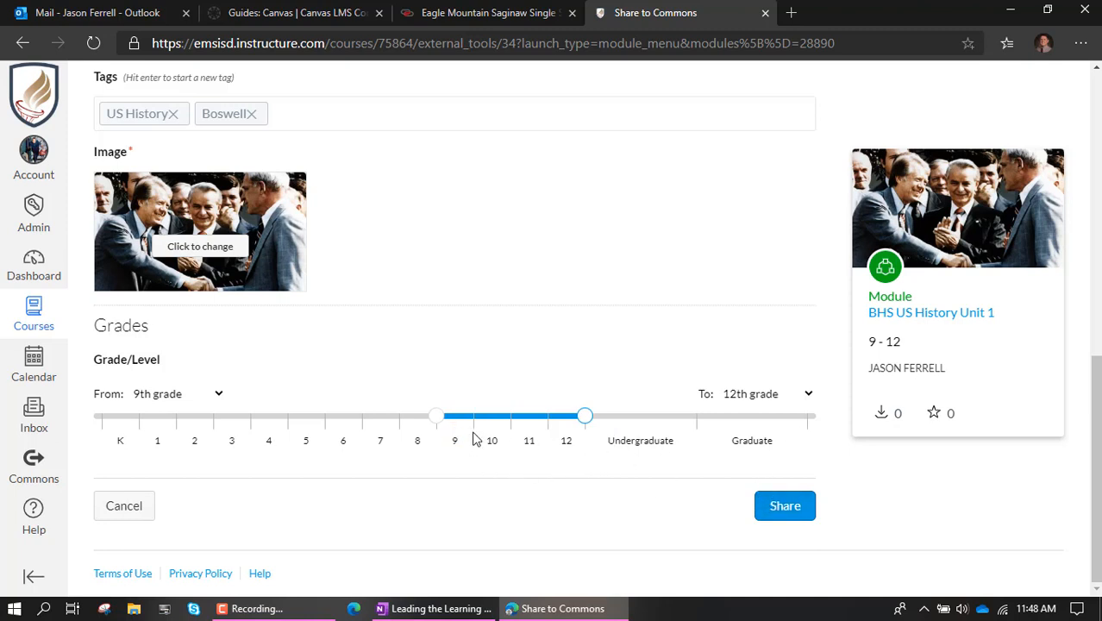
left_click_drag(435, 423, 516, 437)
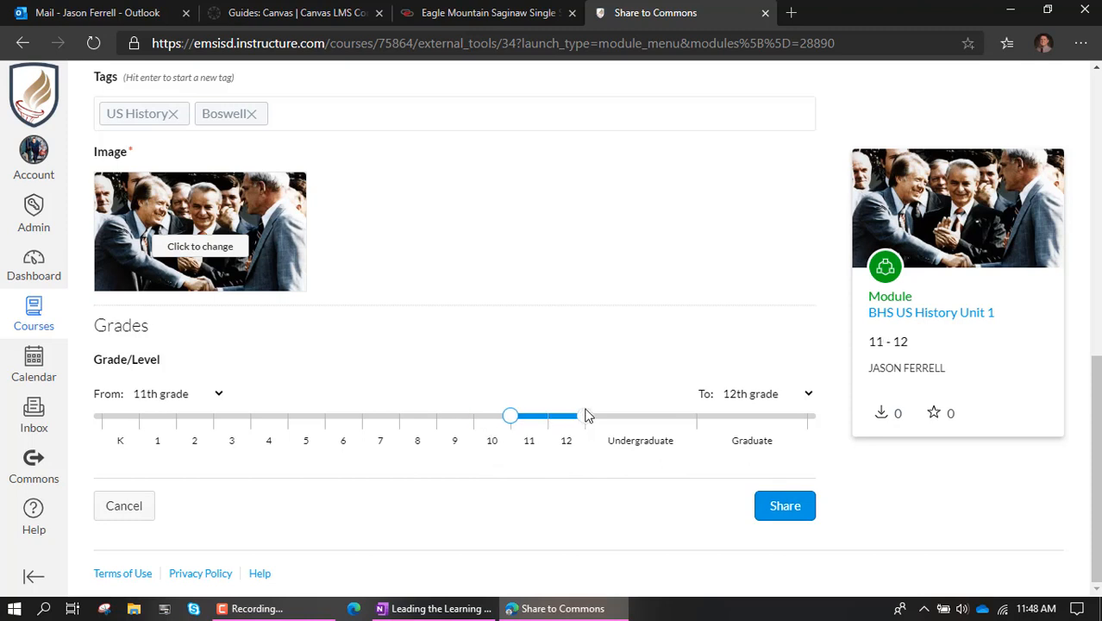
left_click_drag(584, 414, 562, 419)
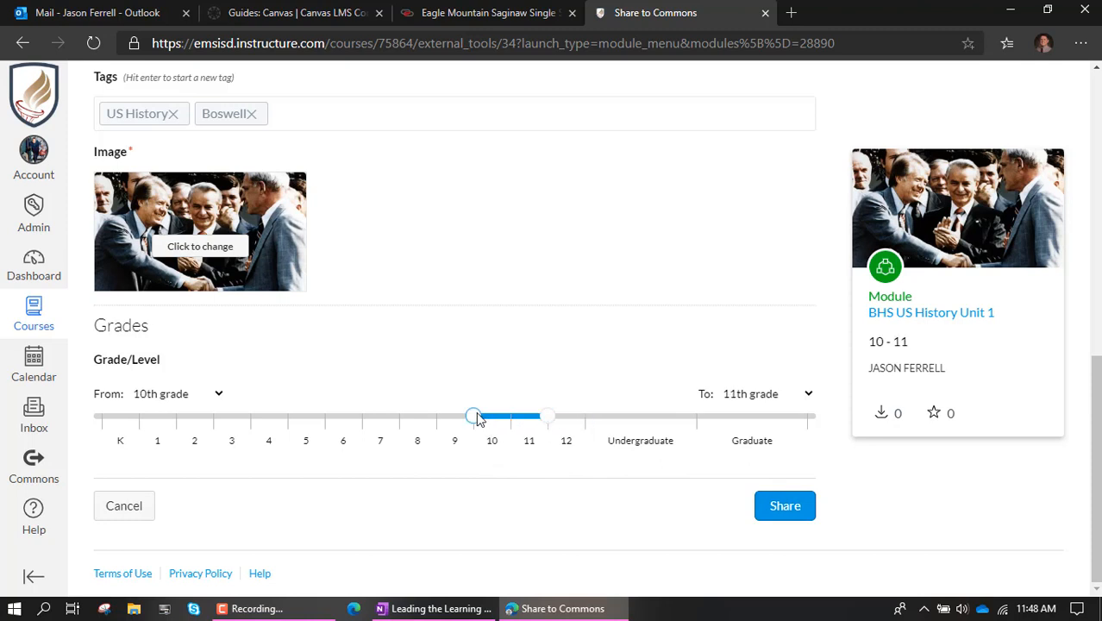
left_click_drag(479, 418, 511, 423)
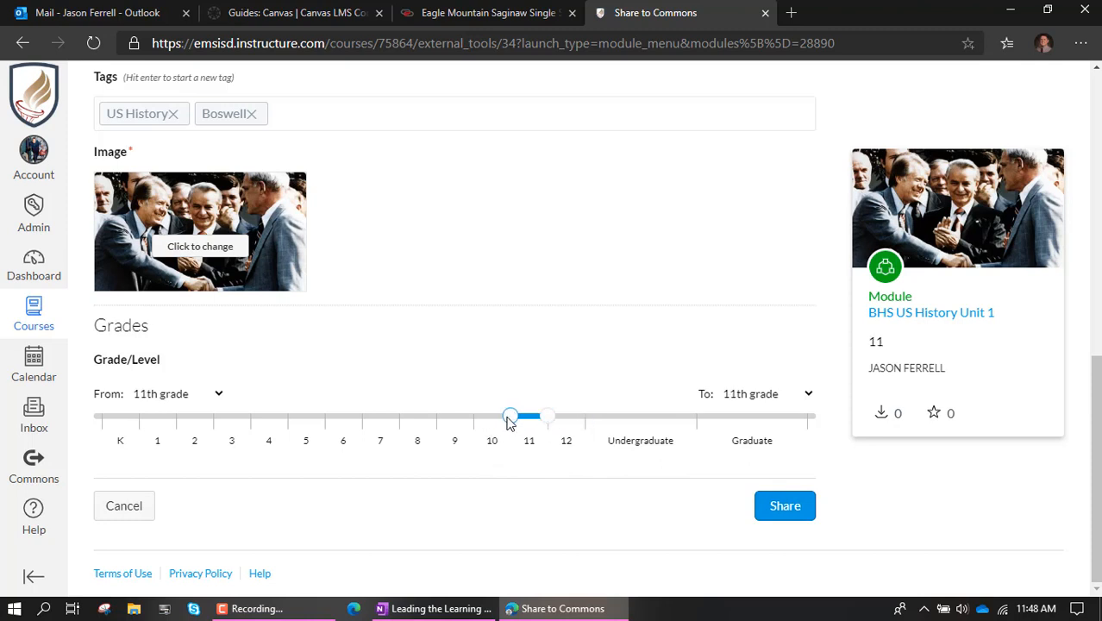
left_click(786, 509)
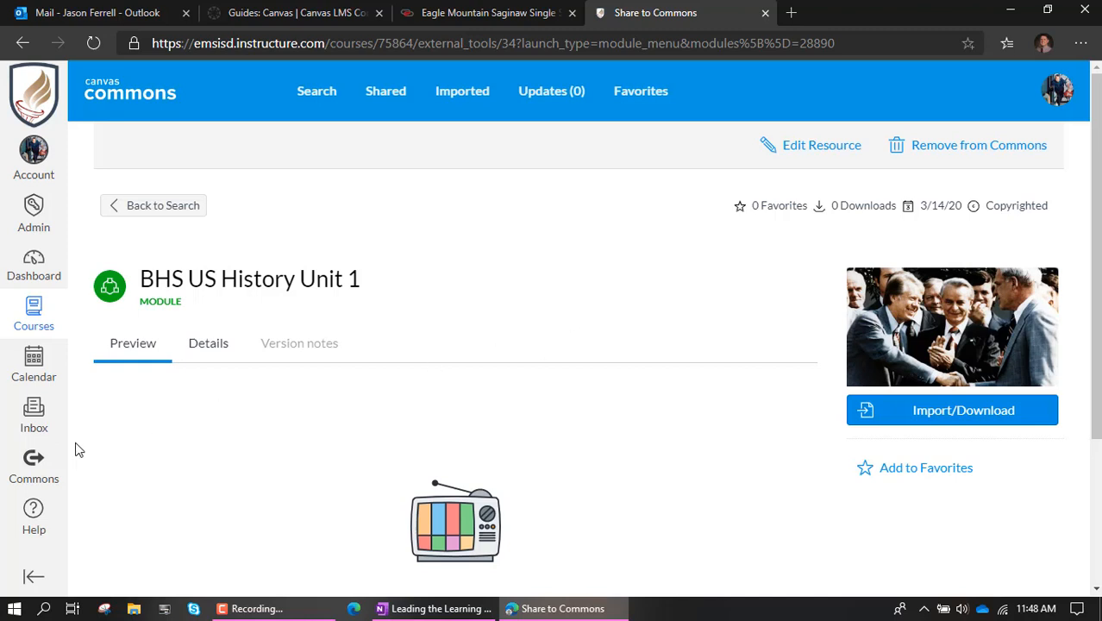
Search the Commons library for "Boswell"
left_click(39, 470)
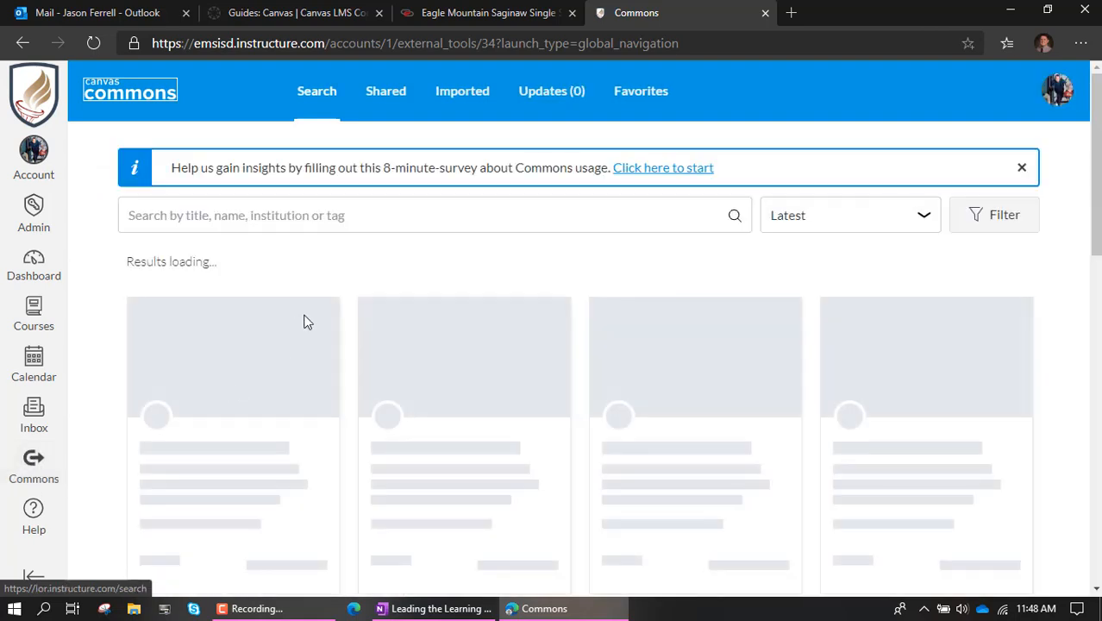
left_click(322, 215)
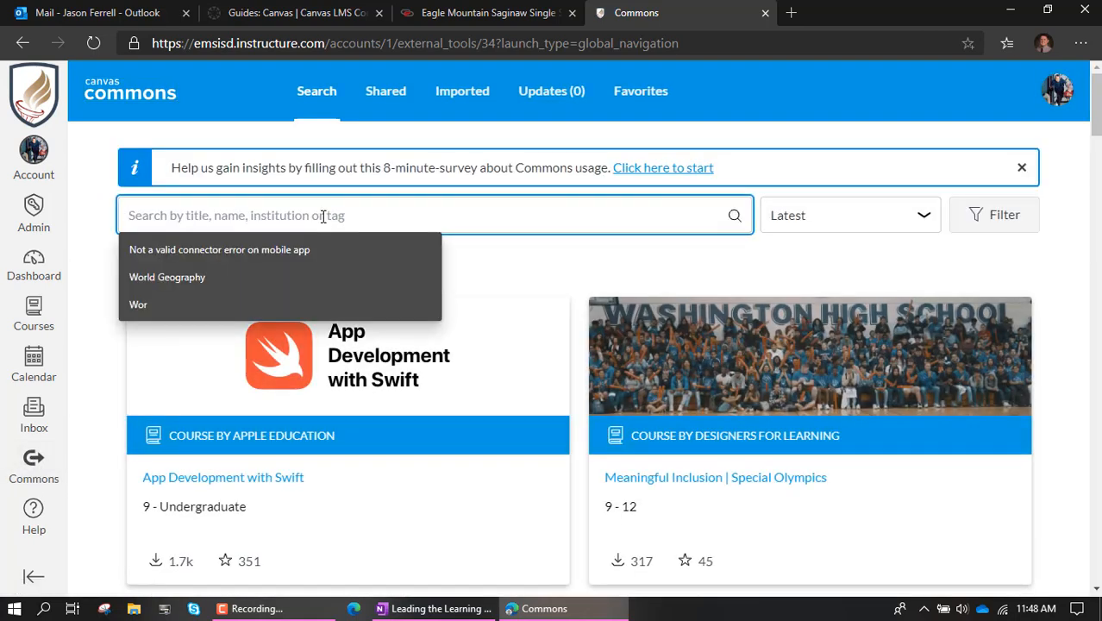
type("Boswell")
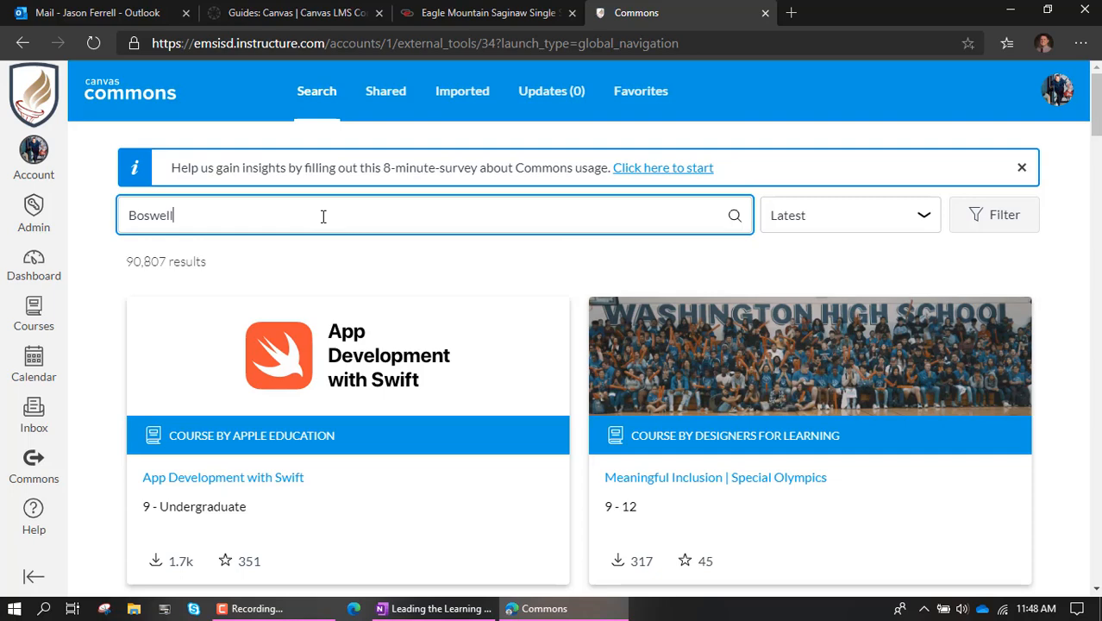
key("Return")
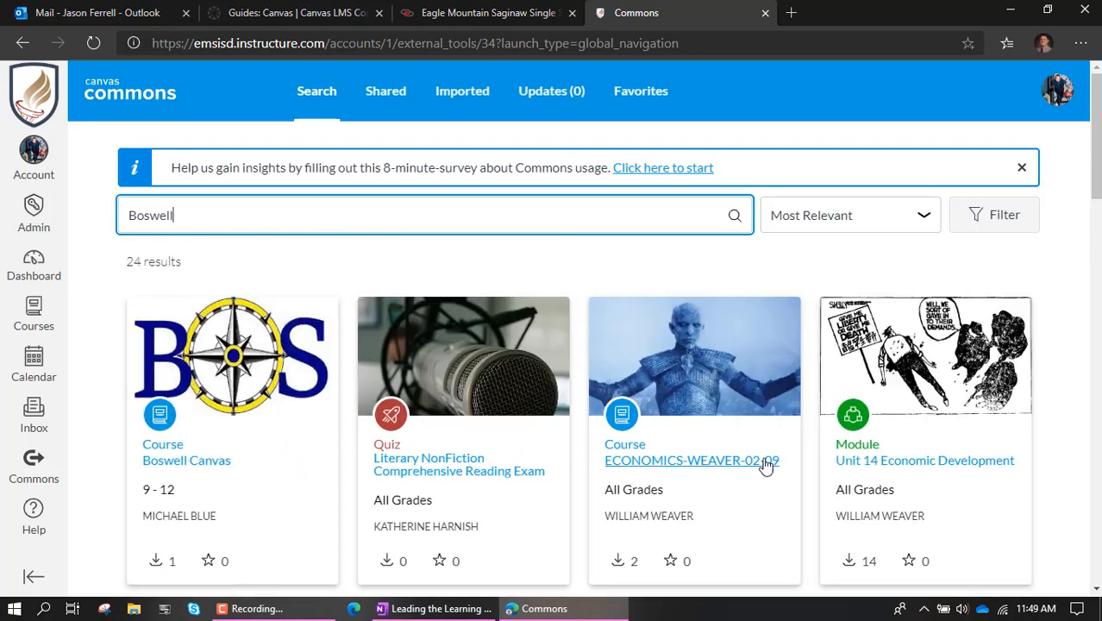
Open the Unit 14 Economic Development module from the search results and review its preview contents and details
left_click(916, 465)
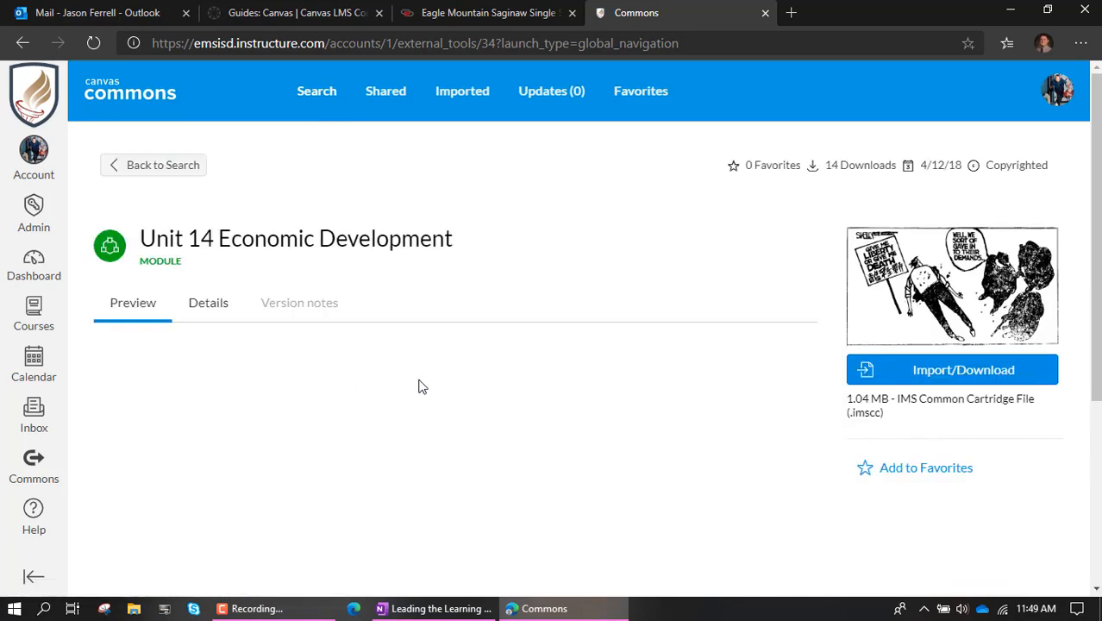
scroll(386, 371, "down", 4)
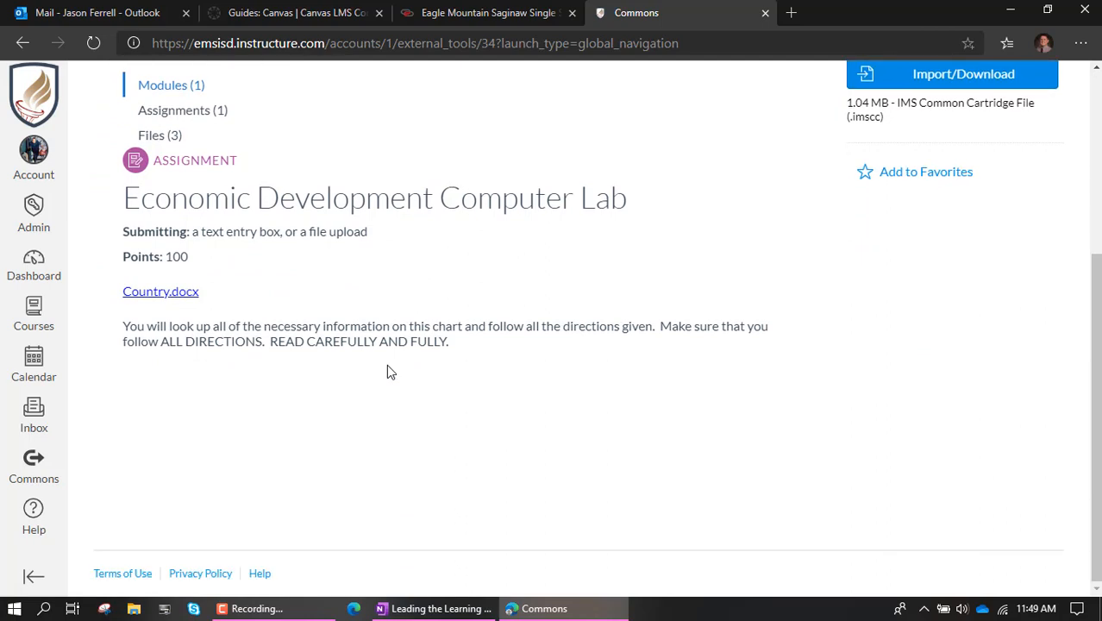
scroll(387, 371, "up", 5)
left_click(220, 304)
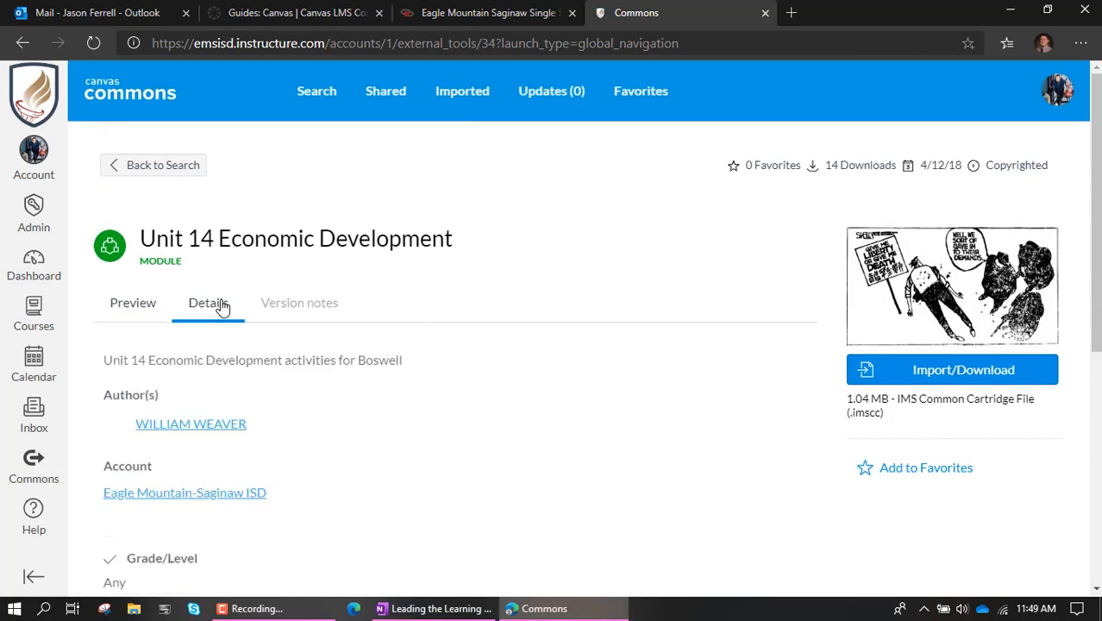
scroll(459, 399, "down", 4)
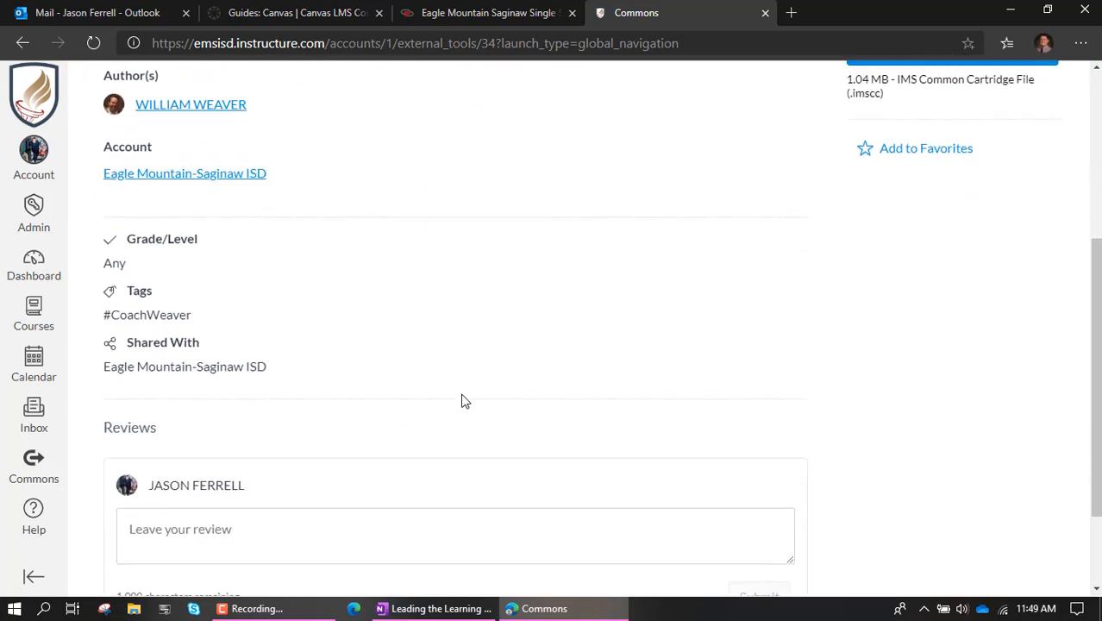
scroll(455, 448, "down", 2)
scroll(455, 447, "up", 4)
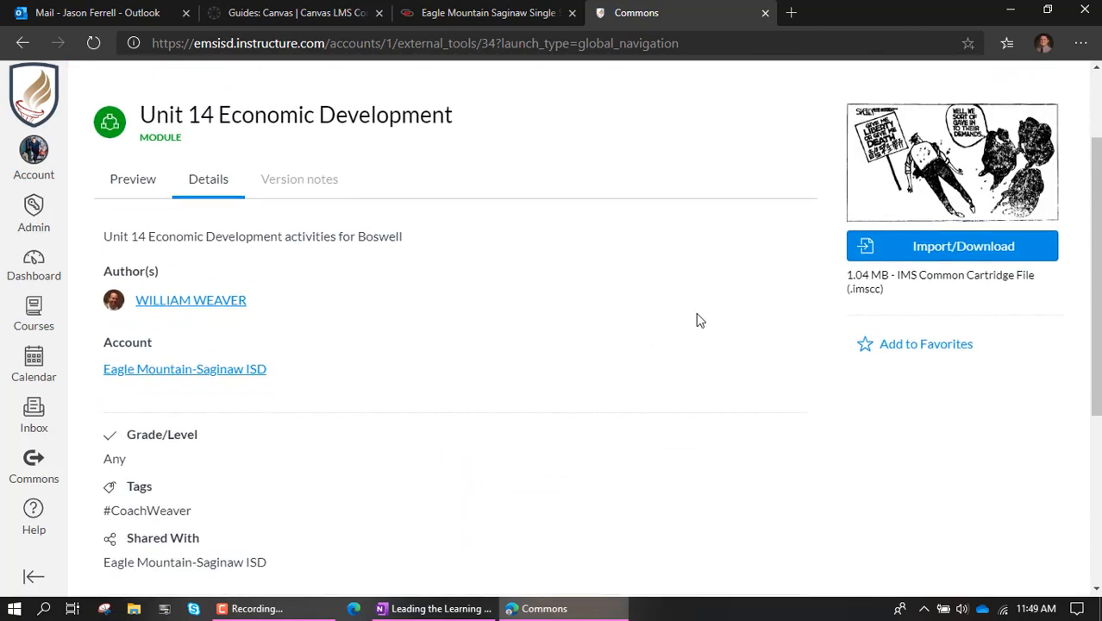
Import the Unit 14 Economic Development module into the Sandbox course
scroll(699, 321, "up", 1)
left_click(923, 338)
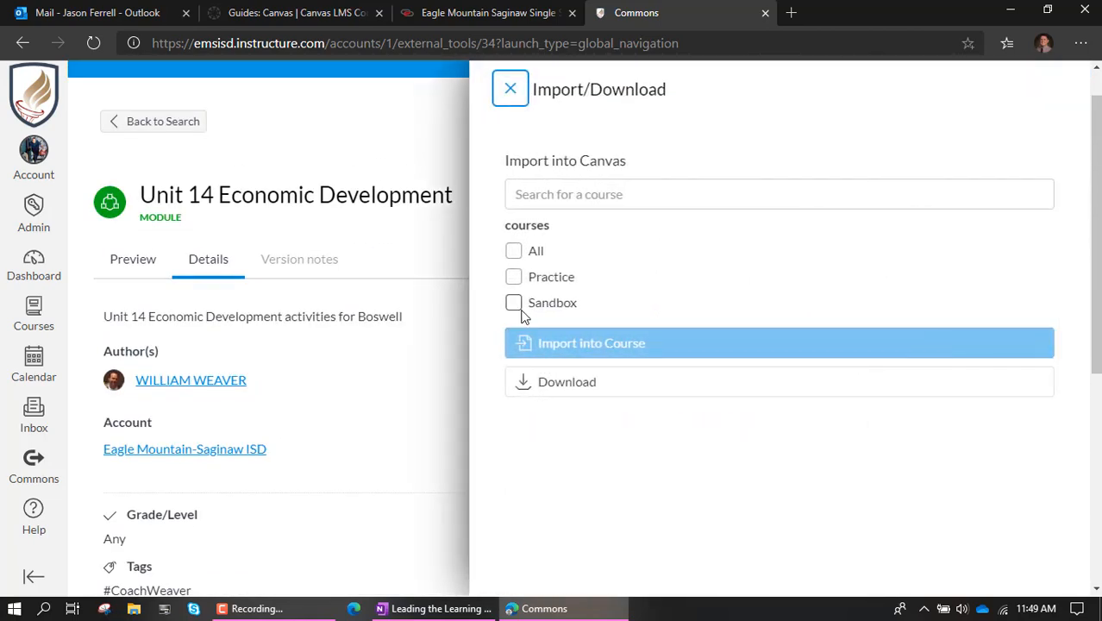
left_click(512, 302)
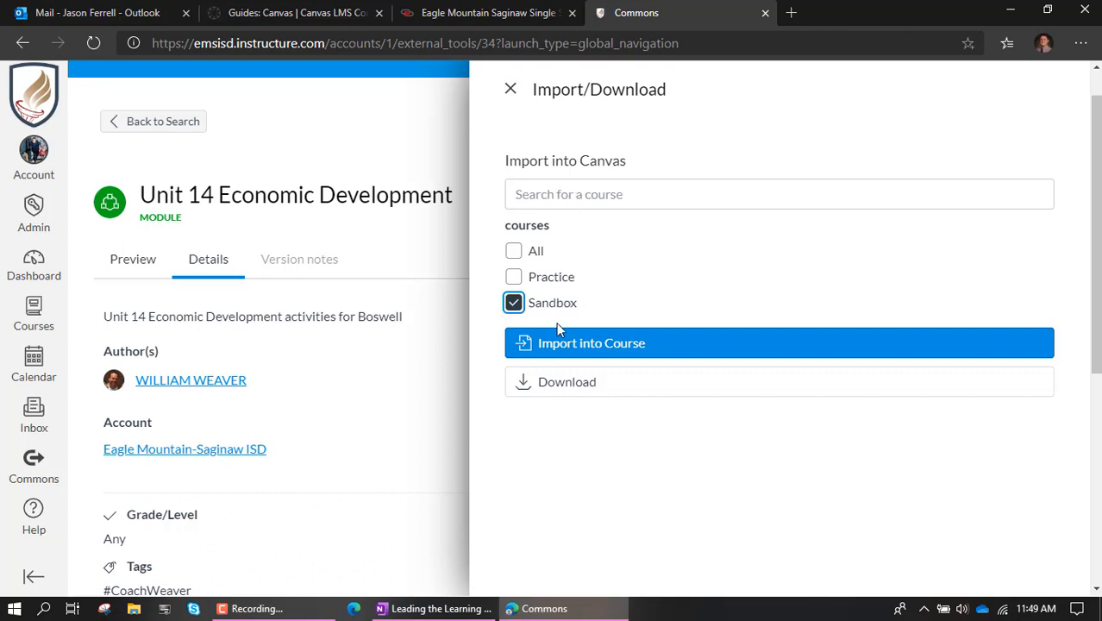
left_click(541, 351)
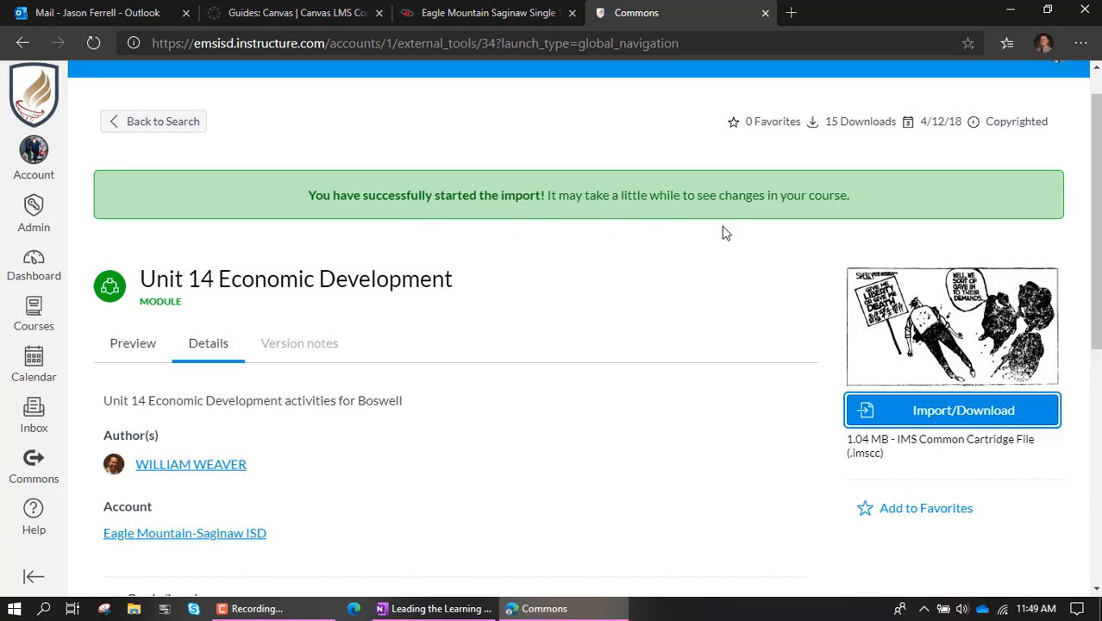
Open the Sandbox course and check its module list for the imported Unit 14 Economic Development items
left_click(34, 317)
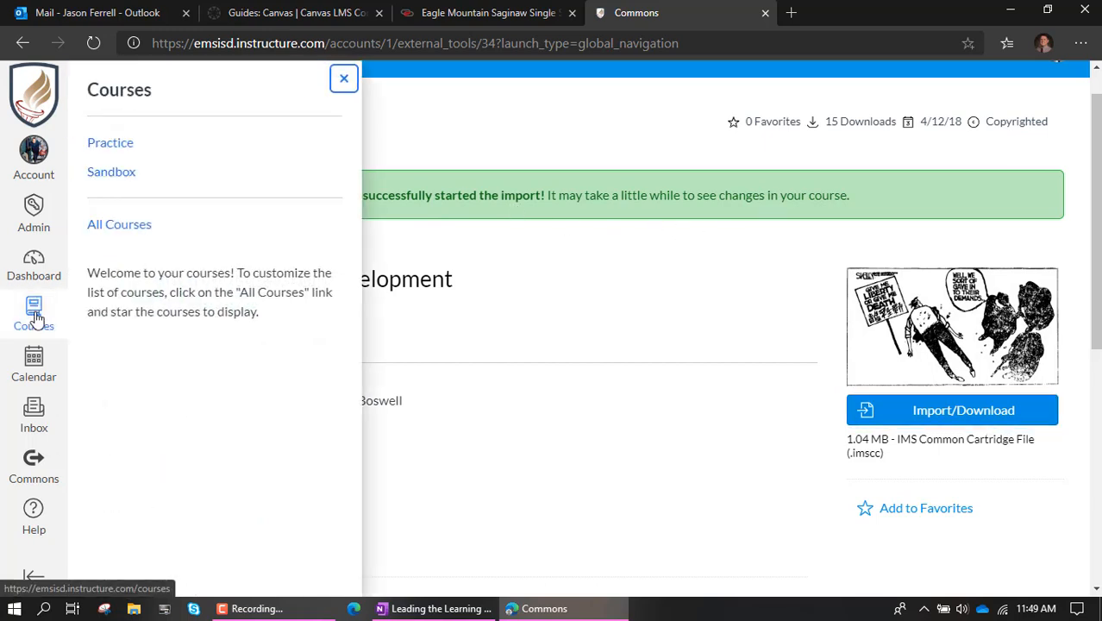
left_click(118, 178)
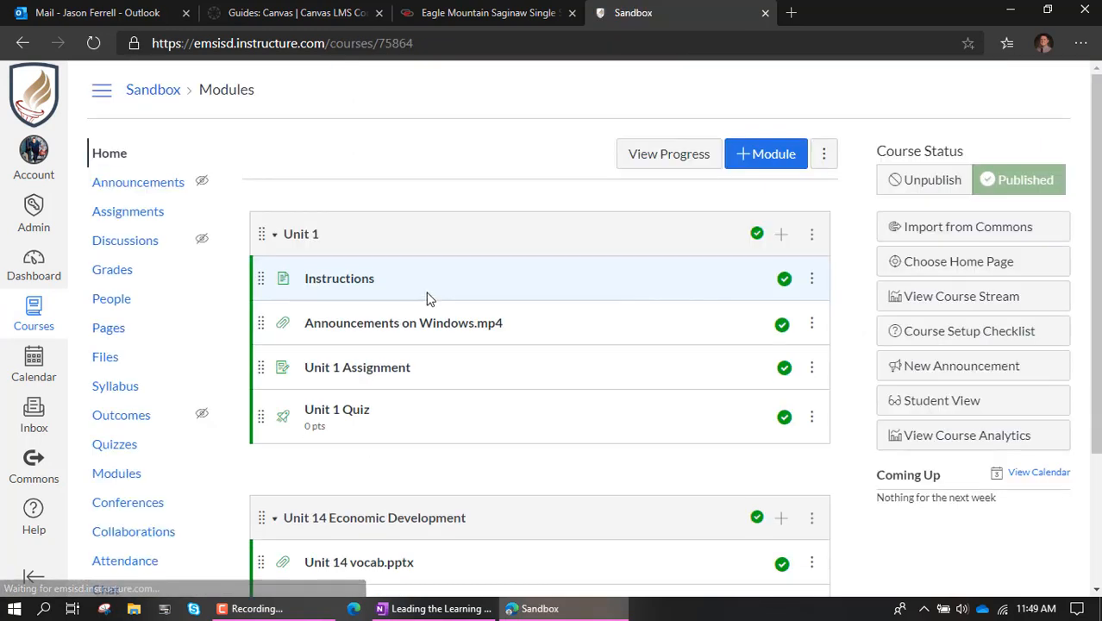
scroll(337, 440, "down", 3)
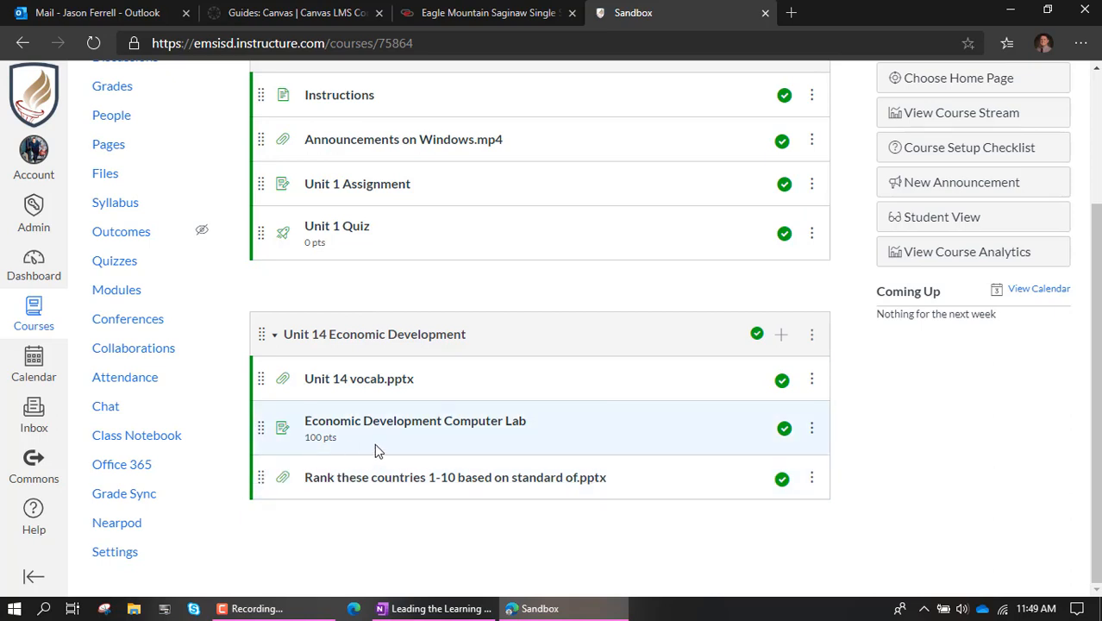
scroll(418, 446, "up", 1)
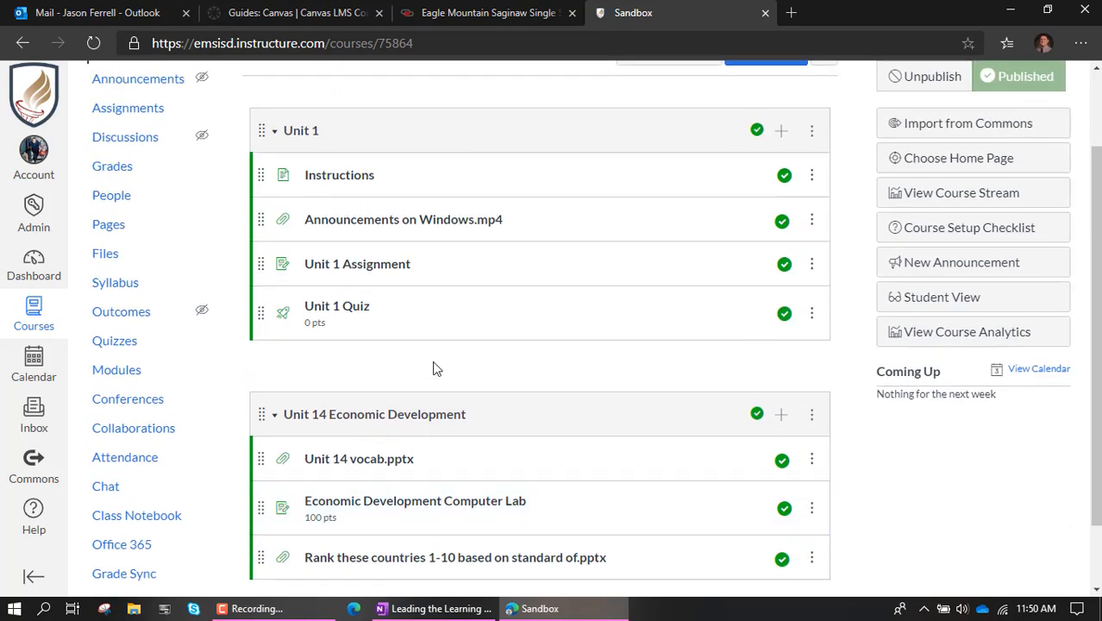
left_click(811, 132)
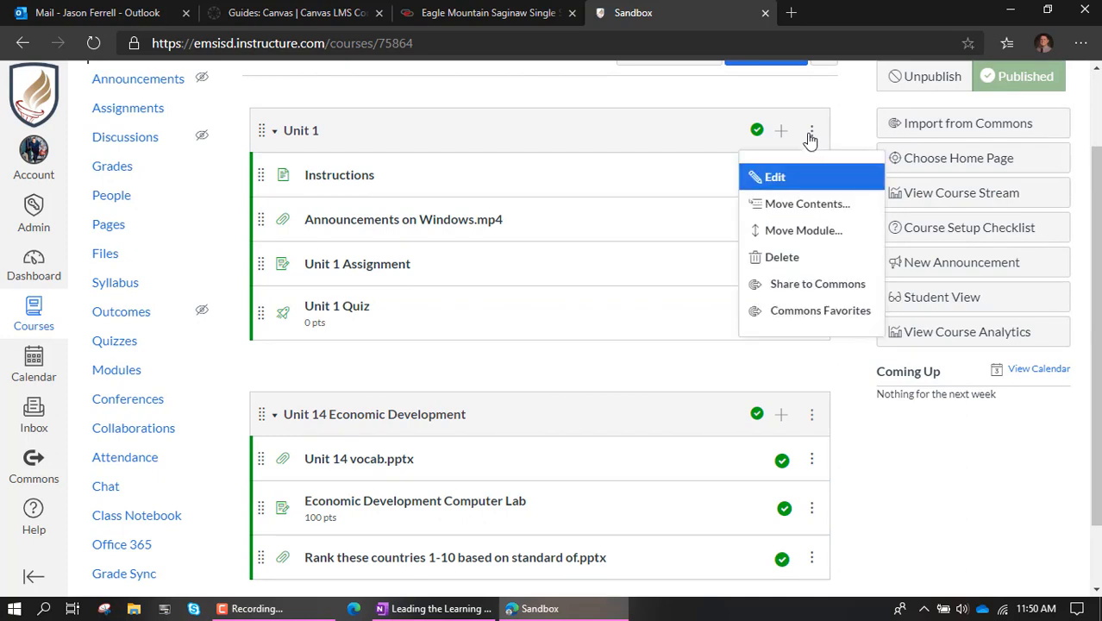
left_click(637, 359)
scroll(608, 407, "down", 1)
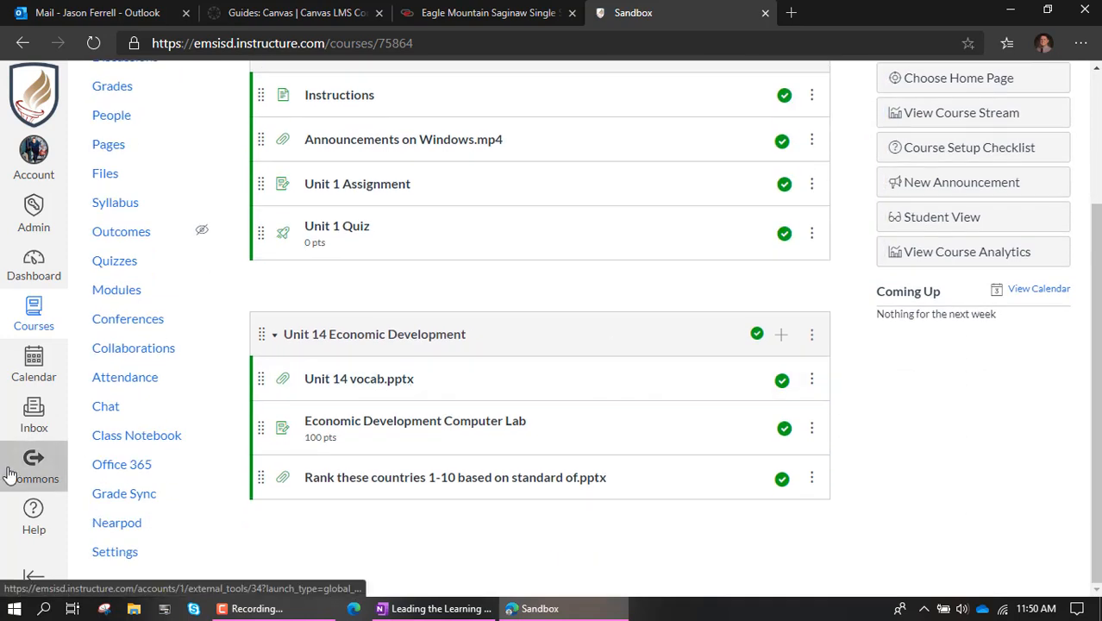